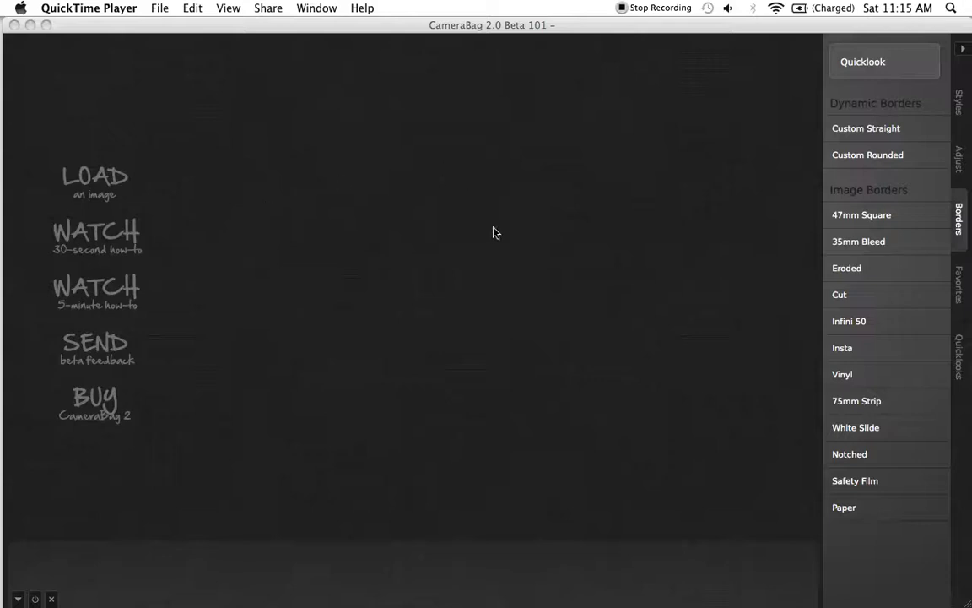
Step: Open the image loading dialog and change its location to the Desktop folder
{"action": "left_click", "coordinate": [452, 59]}
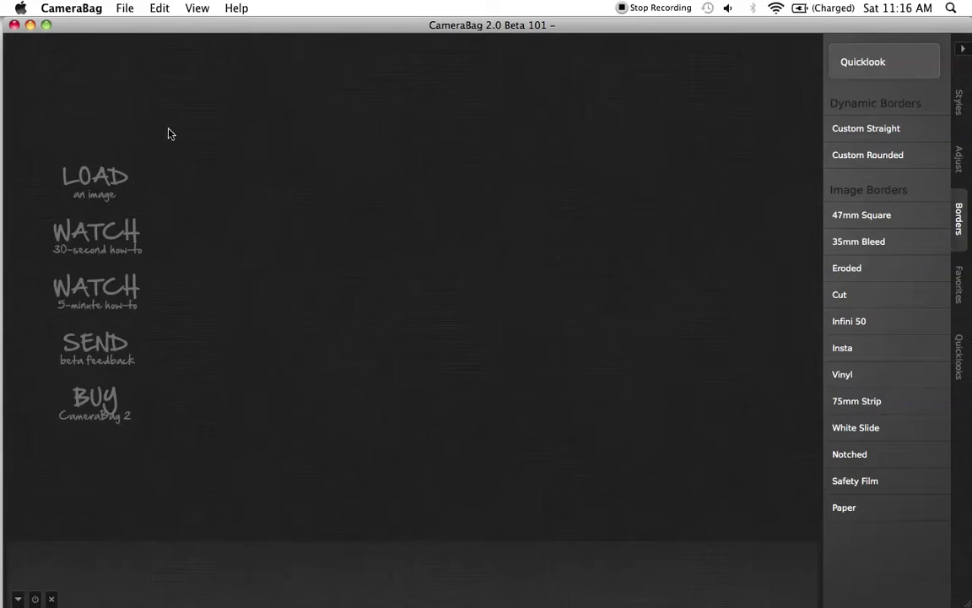
{"action": "left_click", "coordinate": [107, 181]}
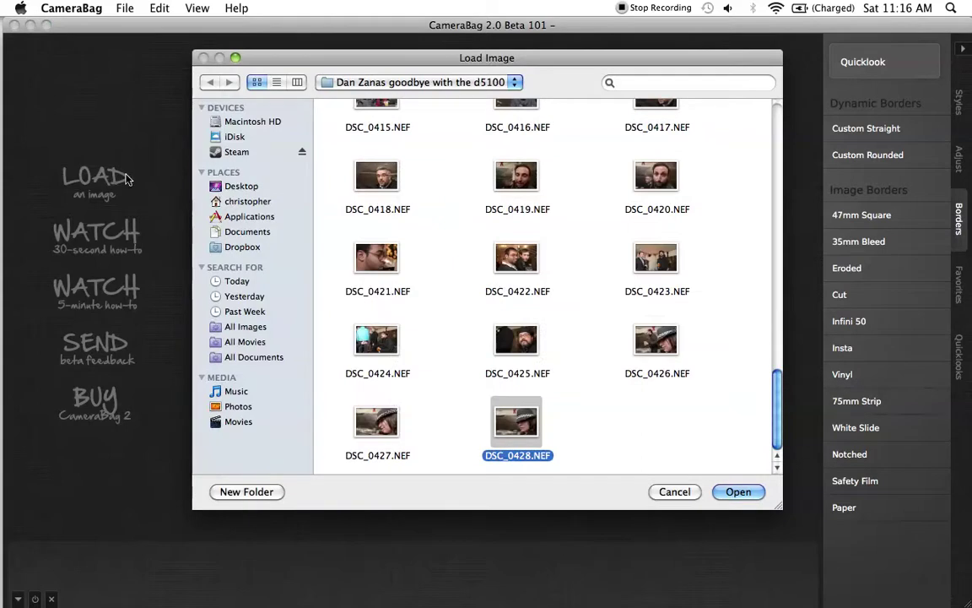
{"action": "scroll", "coordinate": [610, 197], "scroll_direction": "up", "scroll_amount": 3}
{"action": "scroll", "coordinate": [609, 197], "scroll_direction": "up", "scroll_amount": 20}
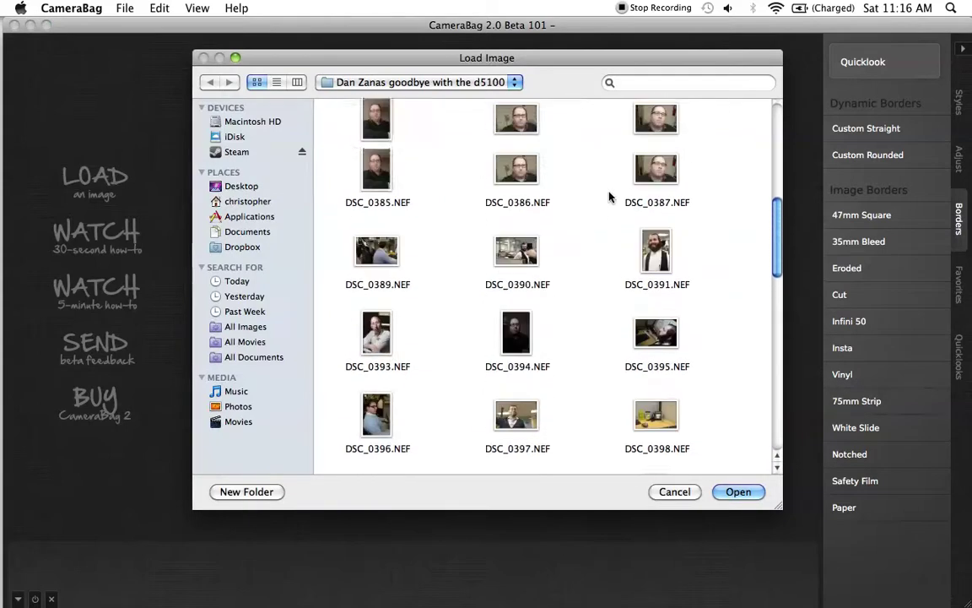
{"action": "scroll", "coordinate": [610, 197], "scroll_direction": "down", "scroll_amount": 20}
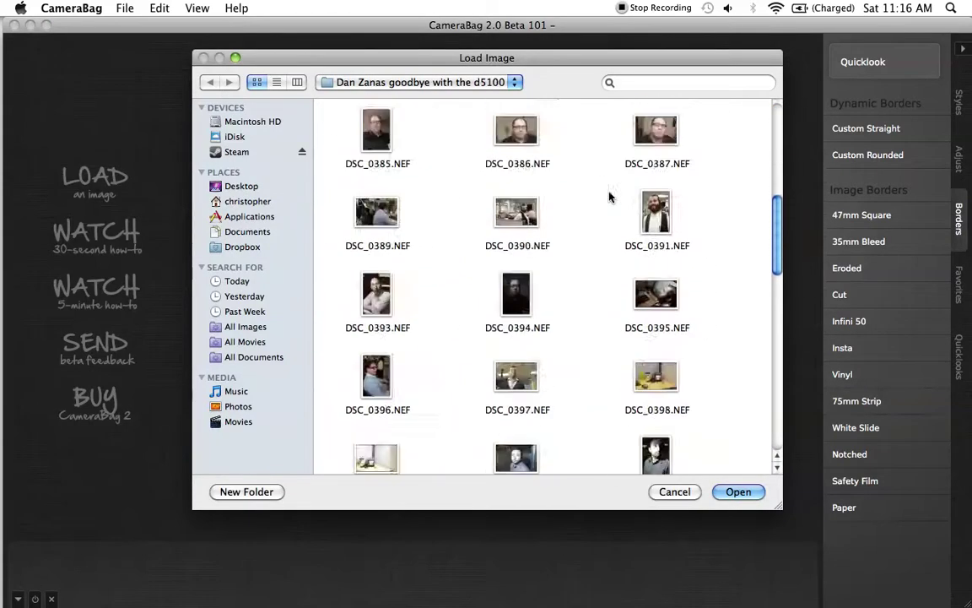
{"action": "scroll", "coordinate": [463, 260], "scroll_direction": "down", "scroll_amount": 5}
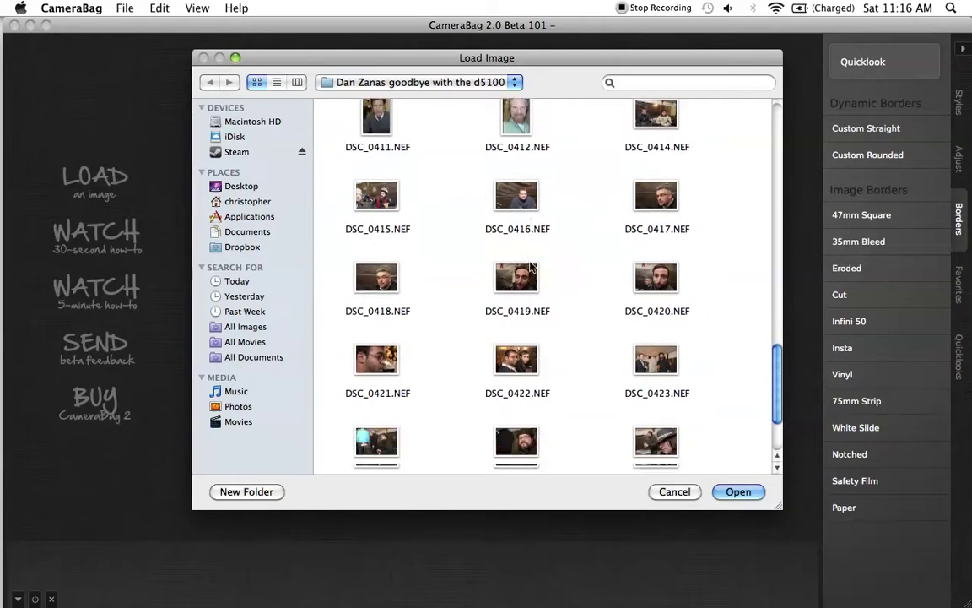
{"action": "key", "text": "End"}
{"action": "left_click", "coordinate": [411, 82]}
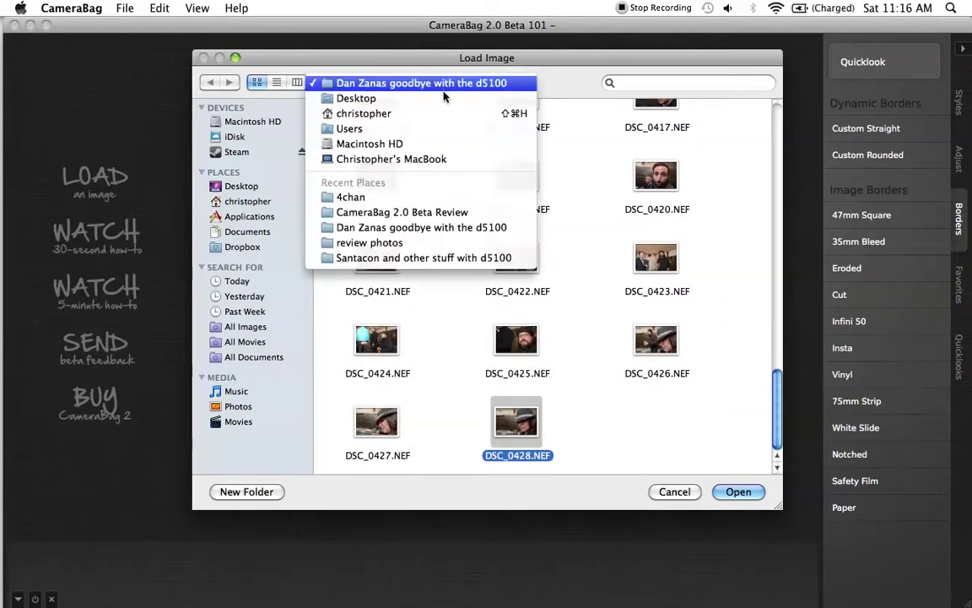
{"action": "left_click", "coordinate": [395, 96]}
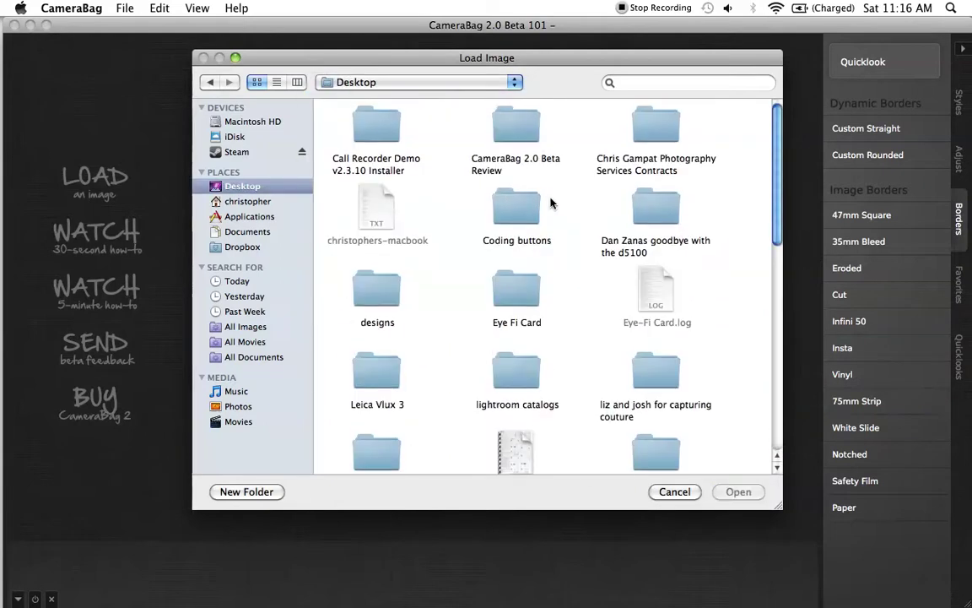
Step: Look through the photos in the "Santacon and other stuff with d5100" folder, and return to the Desktop
{"action": "scroll", "coordinate": [551, 203], "scroll_direction": "down", "scroll_amount": 8}
{"action": "scroll", "coordinate": [551, 203], "scroll_direction": "down", "scroll_amount": 8}
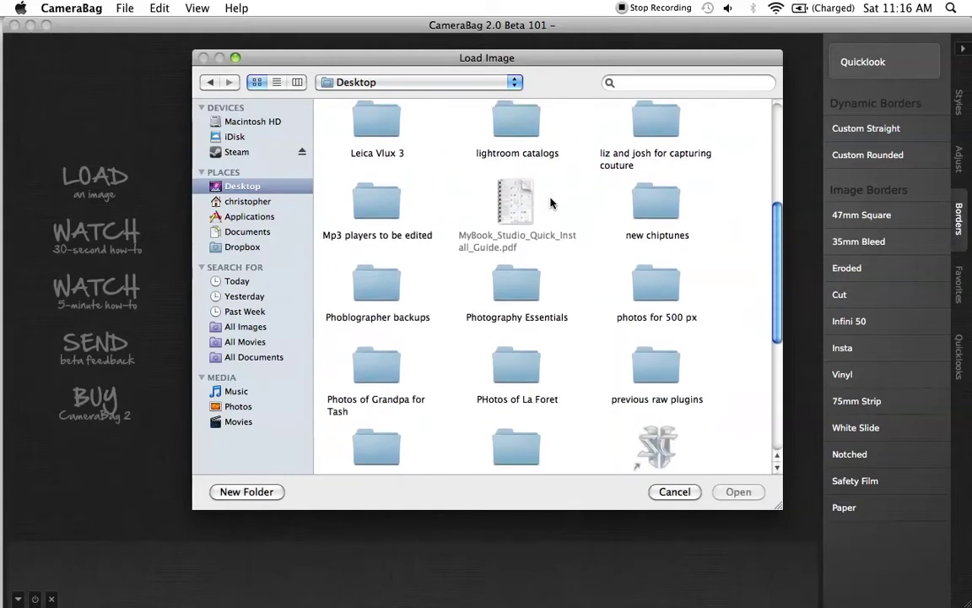
{"action": "scroll", "coordinate": [552, 202], "scroll_direction": "down", "scroll_amount": 3}
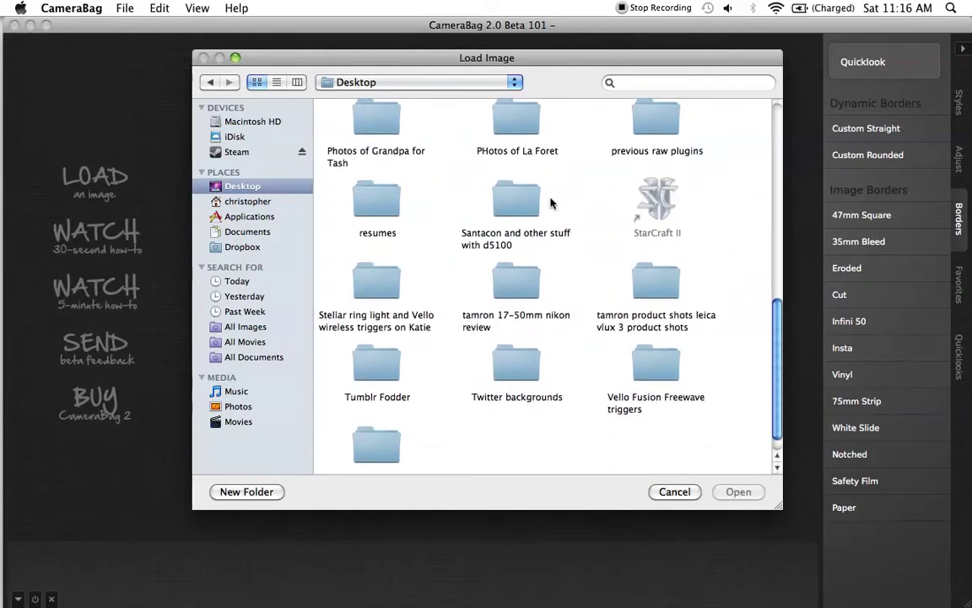
{"action": "double_click", "coordinate": [494, 185]}
{"action": "scroll", "coordinate": [592, 221], "scroll_direction": "down", "scroll_amount": 10}
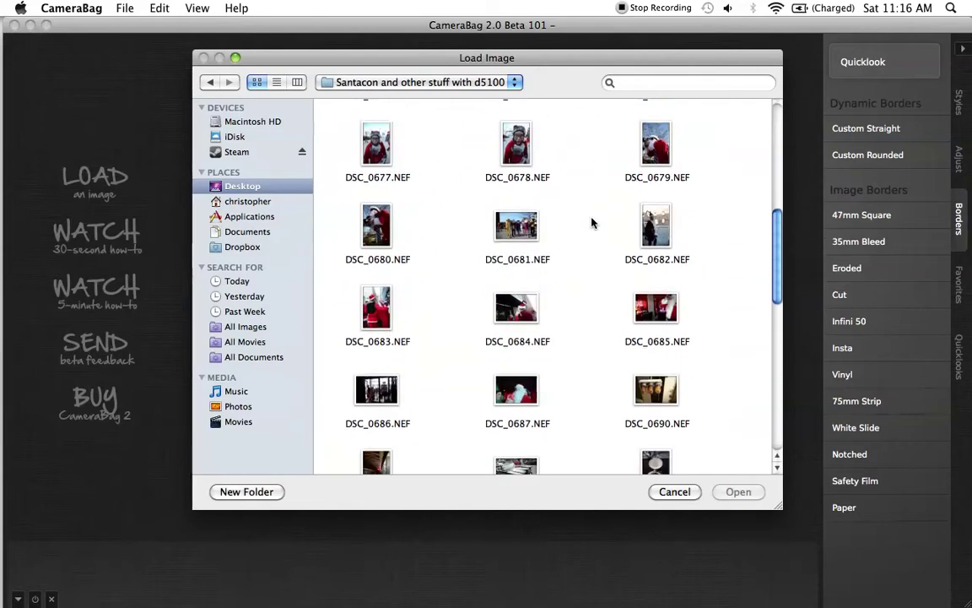
{"action": "scroll", "coordinate": [593, 221], "scroll_direction": "down", "scroll_amount": 4}
{"action": "left_click", "coordinate": [485, 83]}
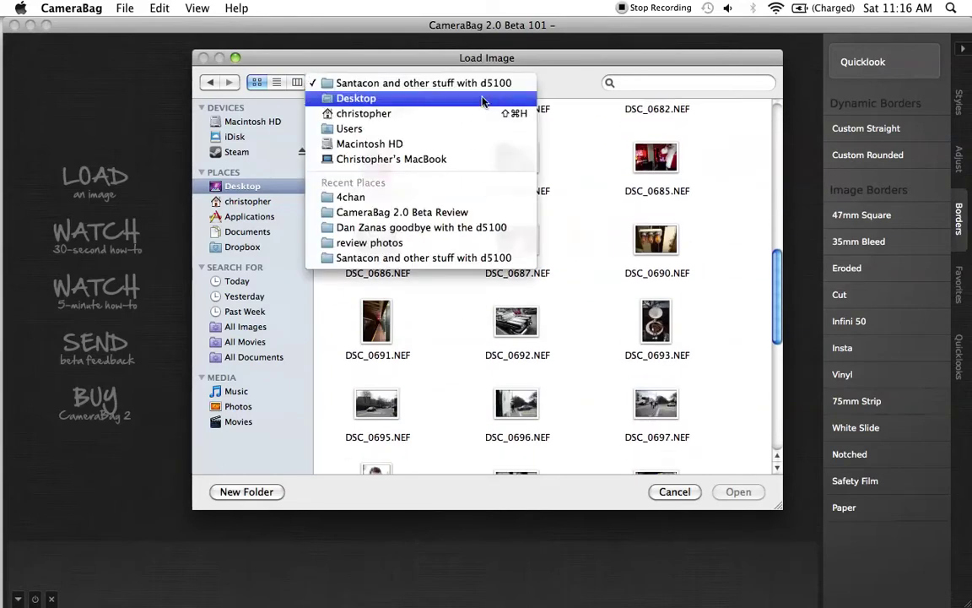
{"action": "left_click", "coordinate": [489, 97]}
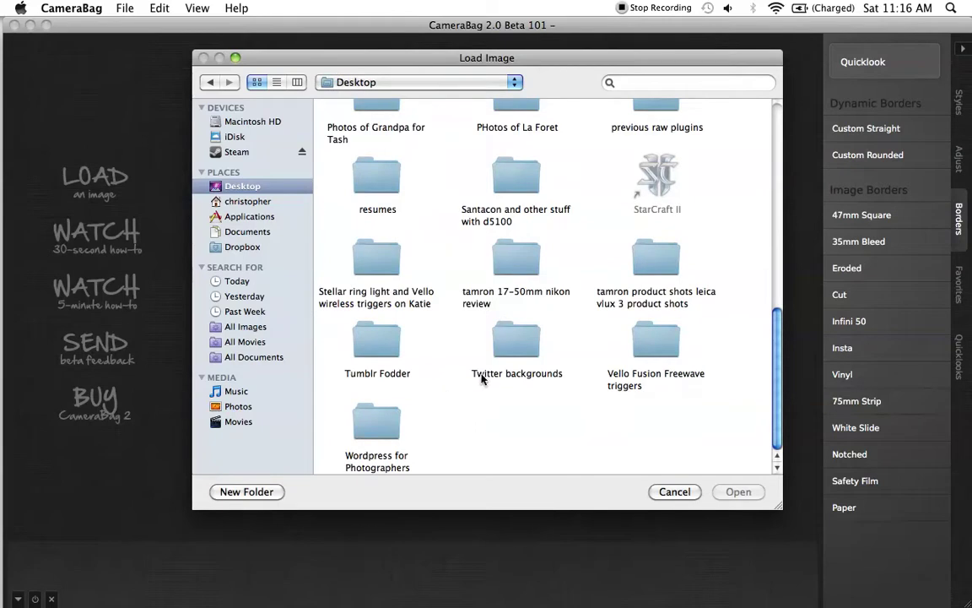
Step: Open the "more photos taken" folder inside "tamron 17-50mm nikon review" on the Desktop
{"action": "scroll", "coordinate": [494, 371], "scroll_direction": "up", "scroll_amount": 2}
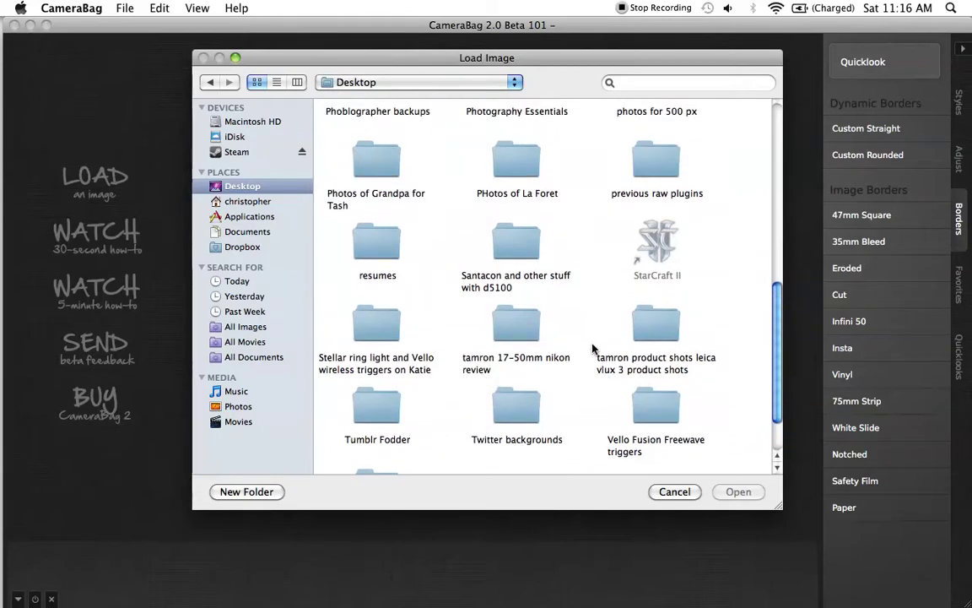
{"action": "left_click", "coordinate": [527, 337]}
{"action": "double_click", "coordinate": [526, 336]}
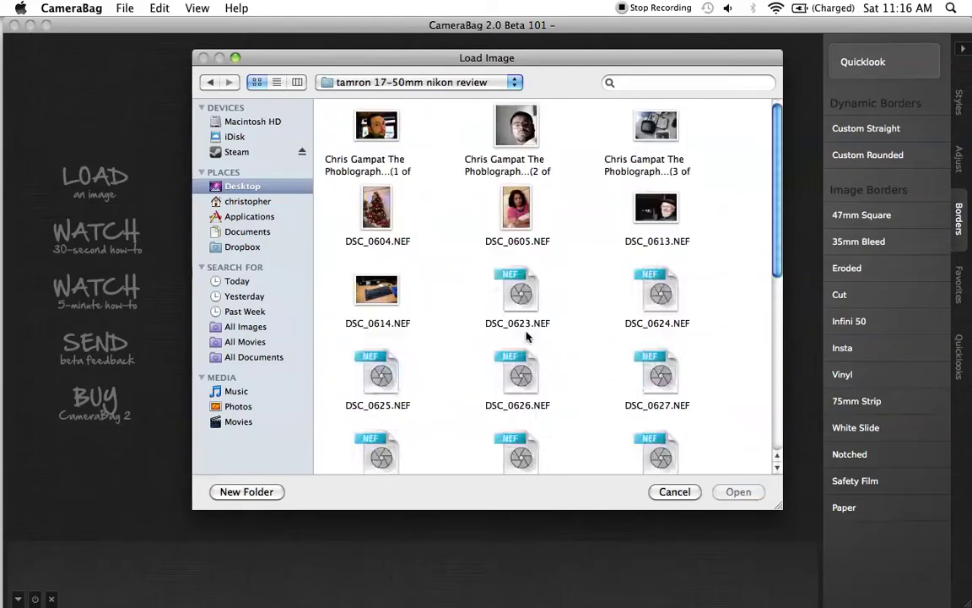
{"action": "scroll", "coordinate": [582, 233], "scroll_direction": "down", "scroll_amount": 5}
{"action": "scroll", "coordinate": [585, 234], "scroll_direction": "down", "scroll_amount": 3}
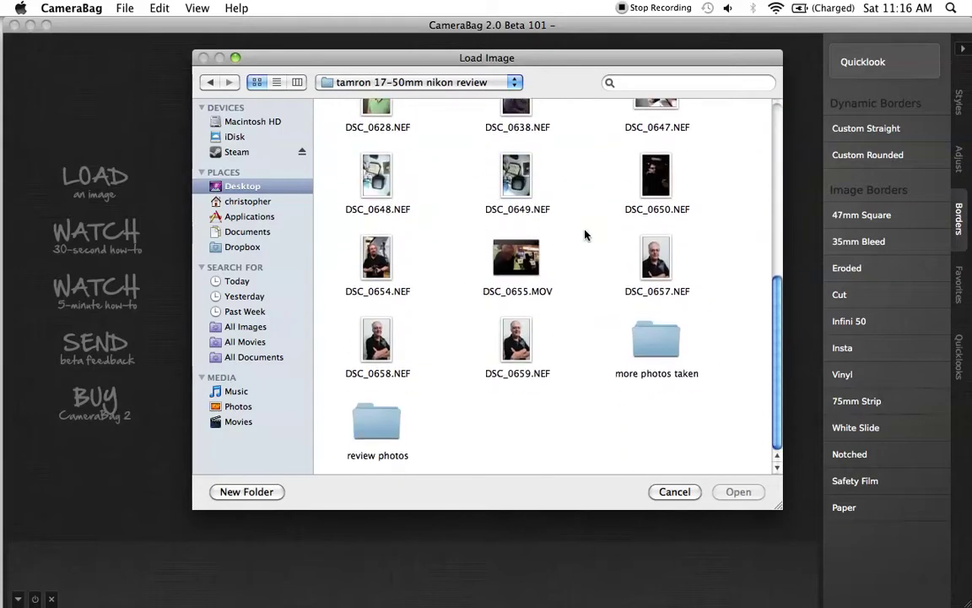
{"action": "double_click", "coordinate": [666, 342]}
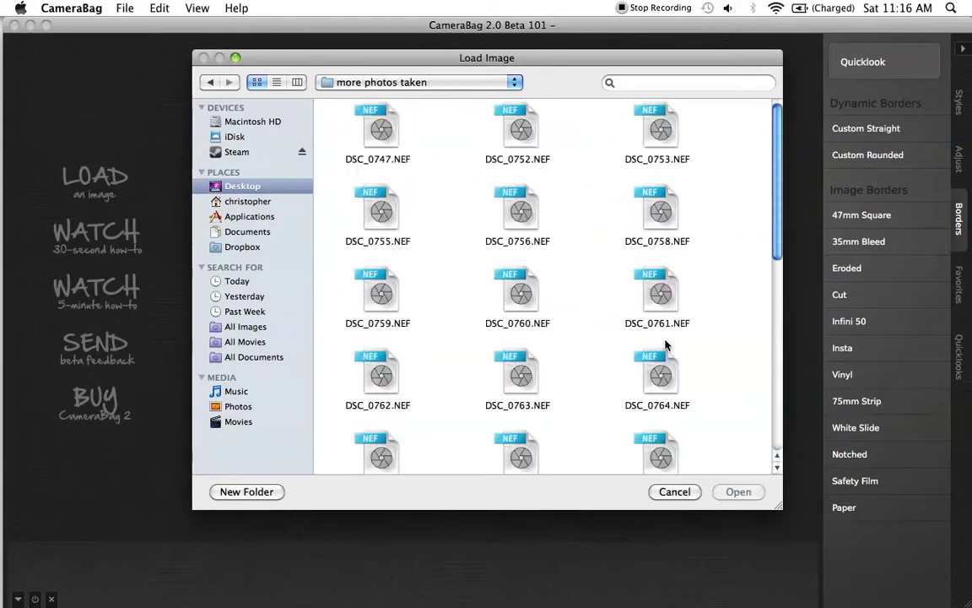
Step: Find DSC_0767.NEF among the photos in this folder and load it
{"action": "scroll", "coordinate": [591, 202], "scroll_direction": "down", "scroll_amount": 10}
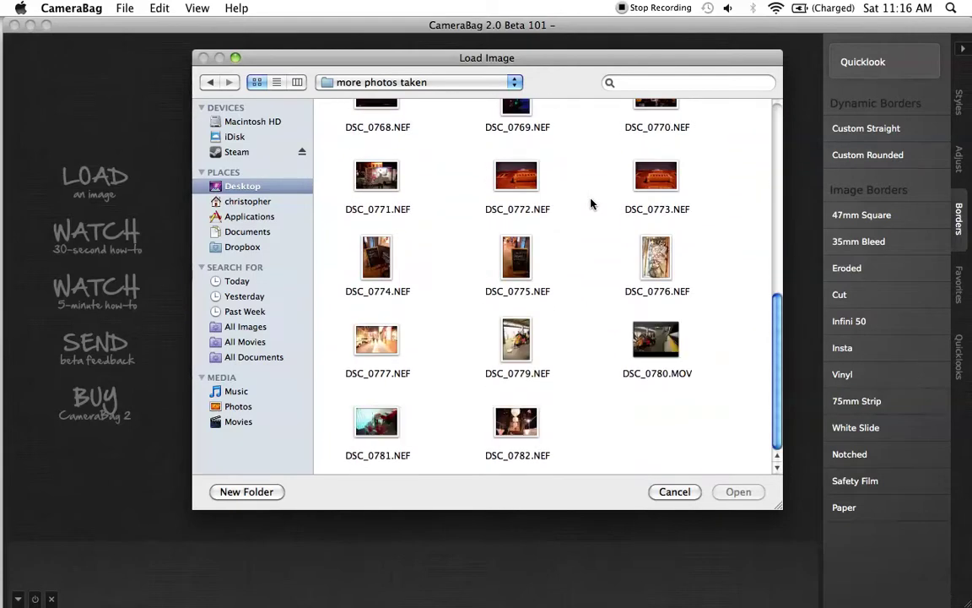
{"action": "scroll", "coordinate": [591, 203], "scroll_direction": "up", "scroll_amount": 3}
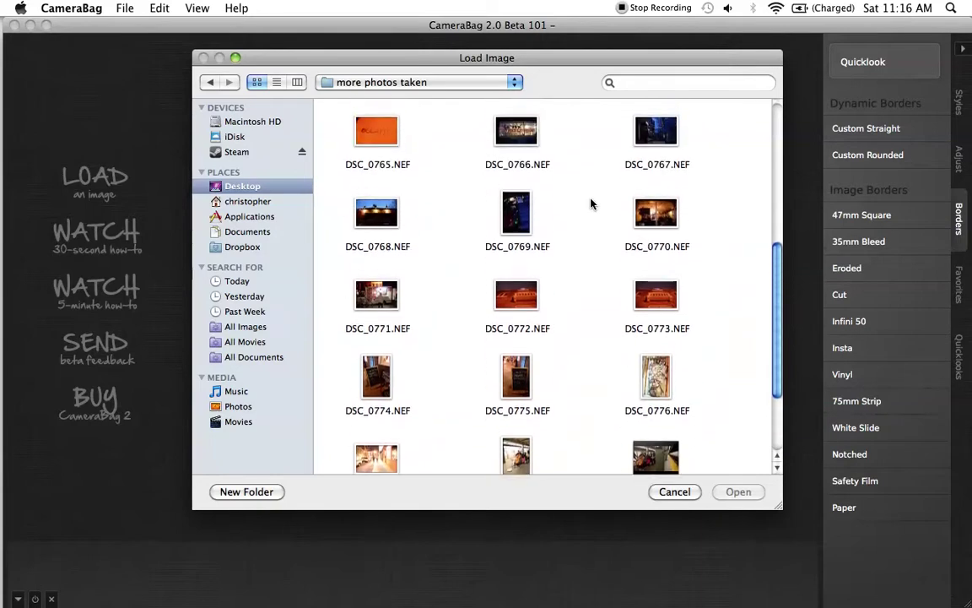
{"action": "scroll", "coordinate": [590, 203], "scroll_direction": "up", "scroll_amount": 3}
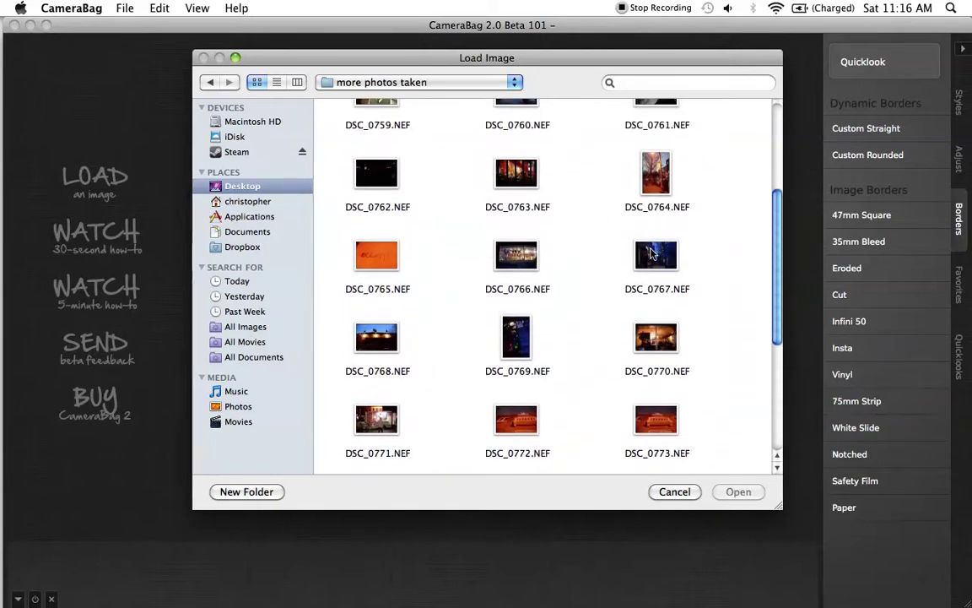
{"action": "double_click", "coordinate": [651, 253]}
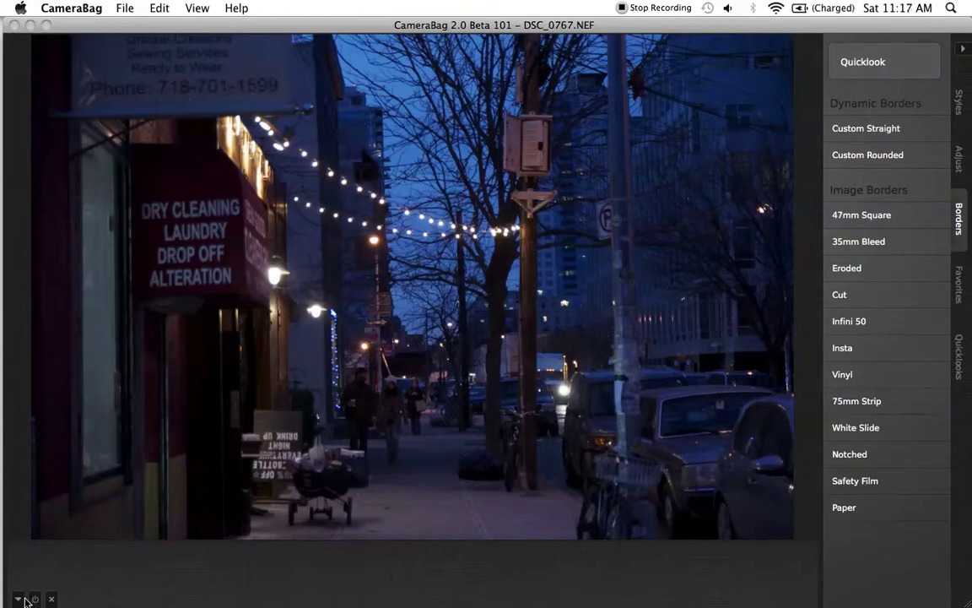
Step: Hide and restore the filter tray below the photo, and look over the Styles, Adjust, Borders, Favorites and Quicklooks categories
{"action": "left_click", "coordinate": [18, 601]}
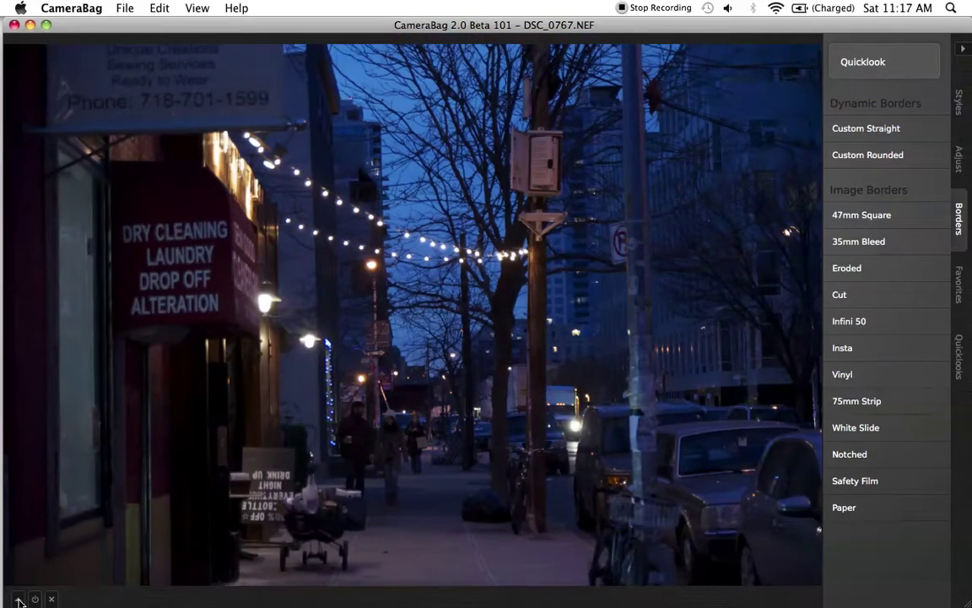
{"action": "left_click", "coordinate": [18, 600]}
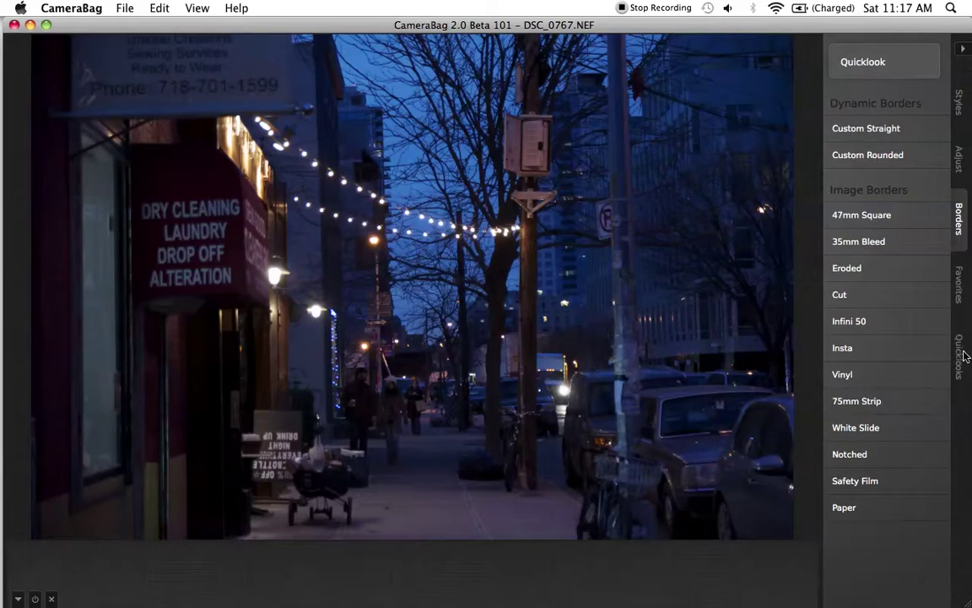
{"action": "left_click", "coordinate": [961, 102]}
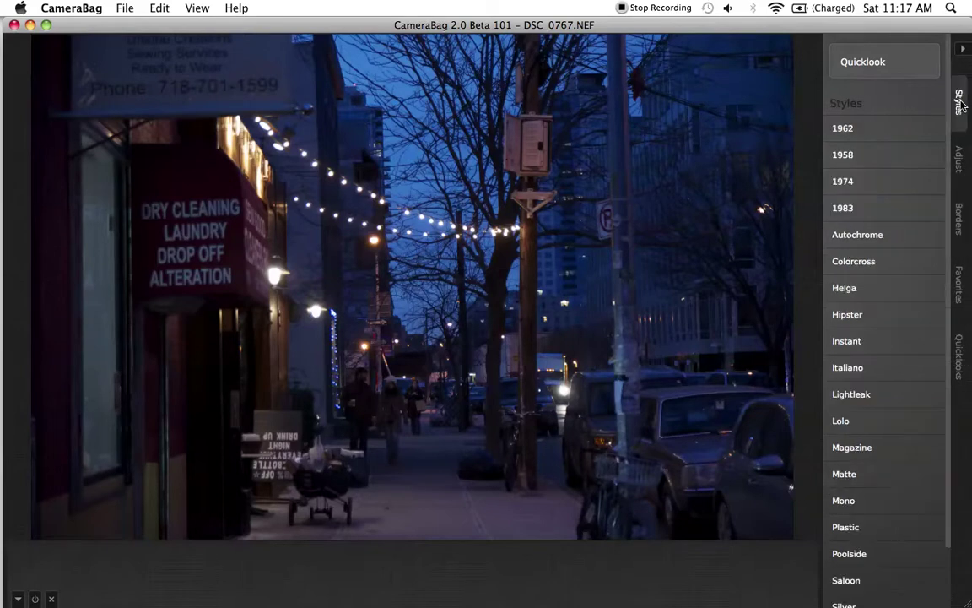
{"action": "left_click", "coordinate": [960, 165]}
{"action": "left_click", "coordinate": [962, 216]}
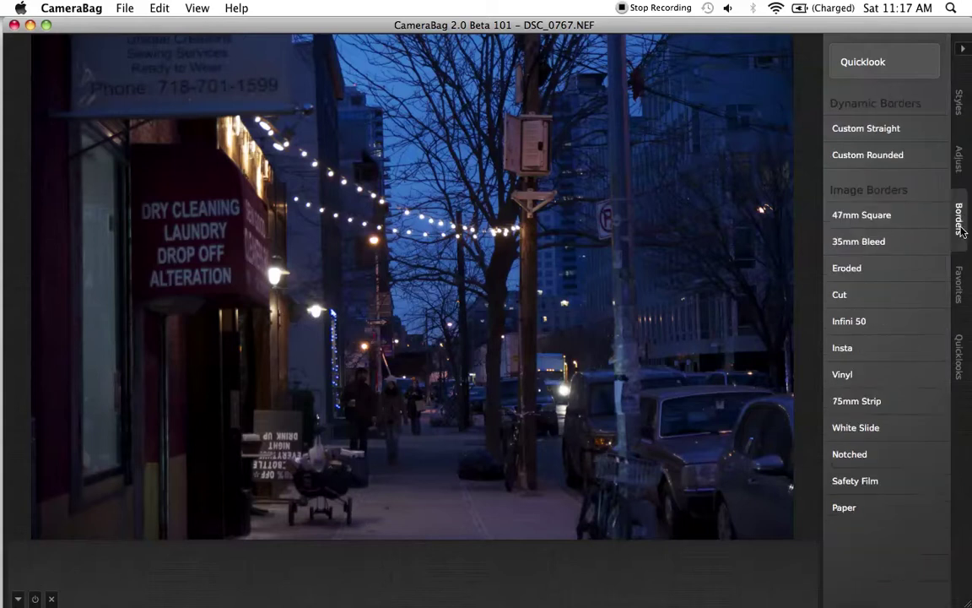
{"action": "left_click", "coordinate": [962, 282]}
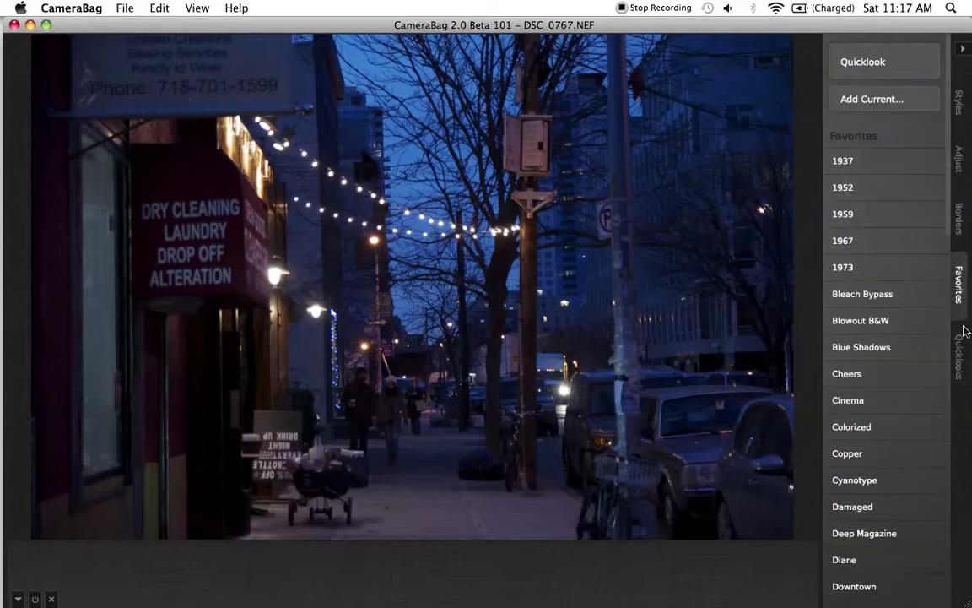
{"action": "left_click", "coordinate": [961, 371]}
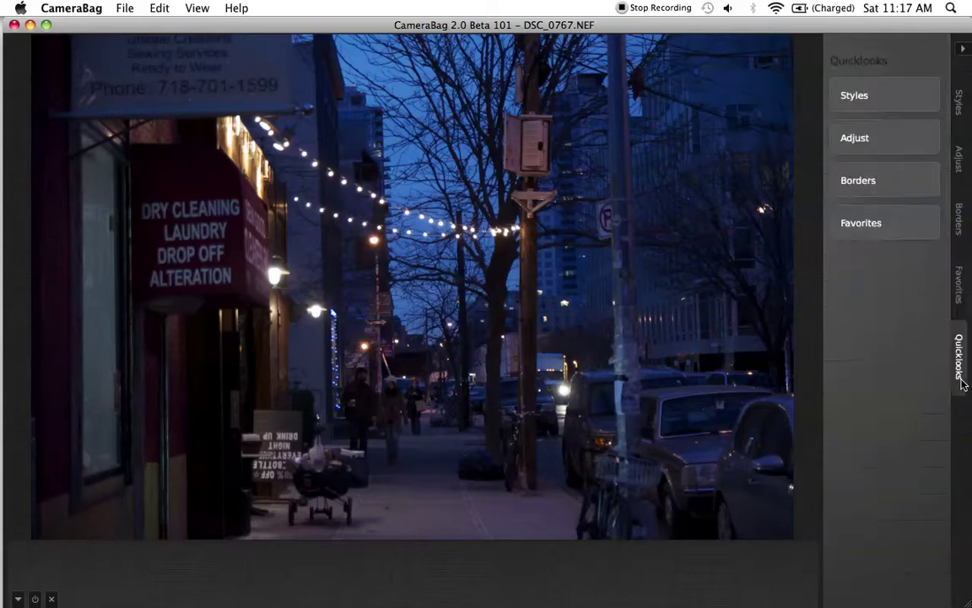
Step: Preview the available styles on the photo, from 1962 through Helga, Instant and Italiano to Wedding
{"action": "left_click", "coordinate": [962, 103]}
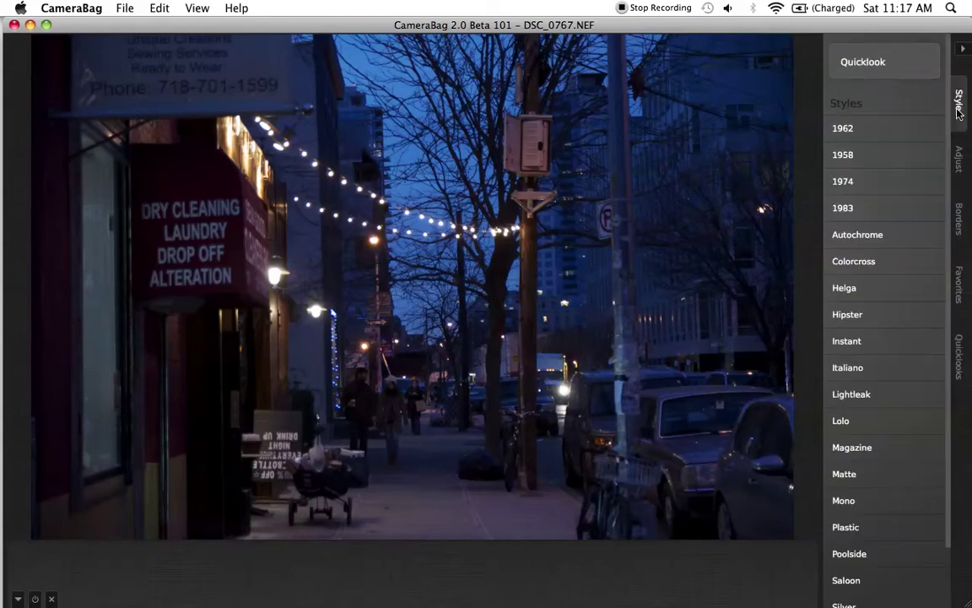
{"action": "mouse_move", "coordinate": [837, 130]}
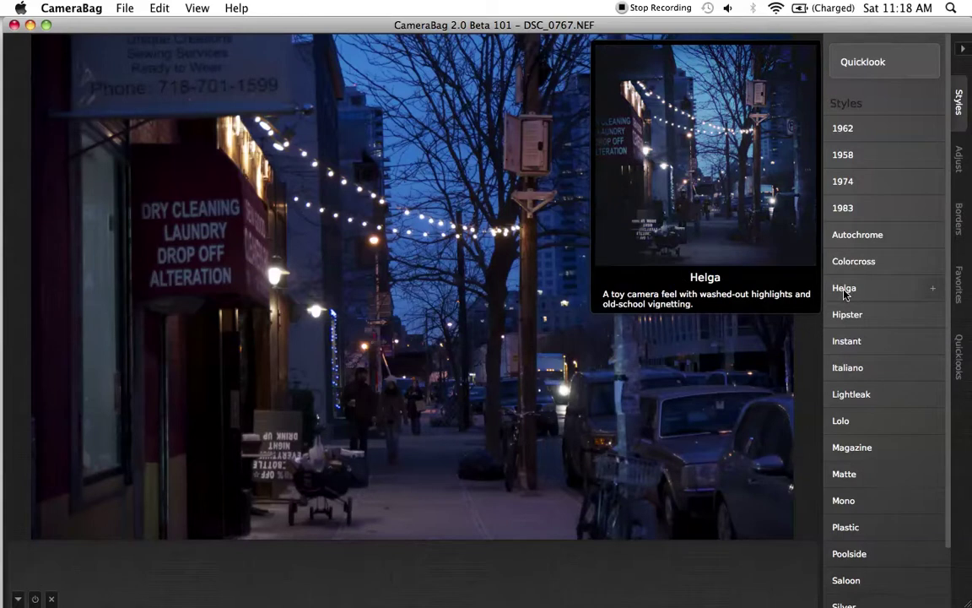
{"action": "scroll", "coordinate": [844, 297], "scroll_direction": "down", "scroll_amount": 1}
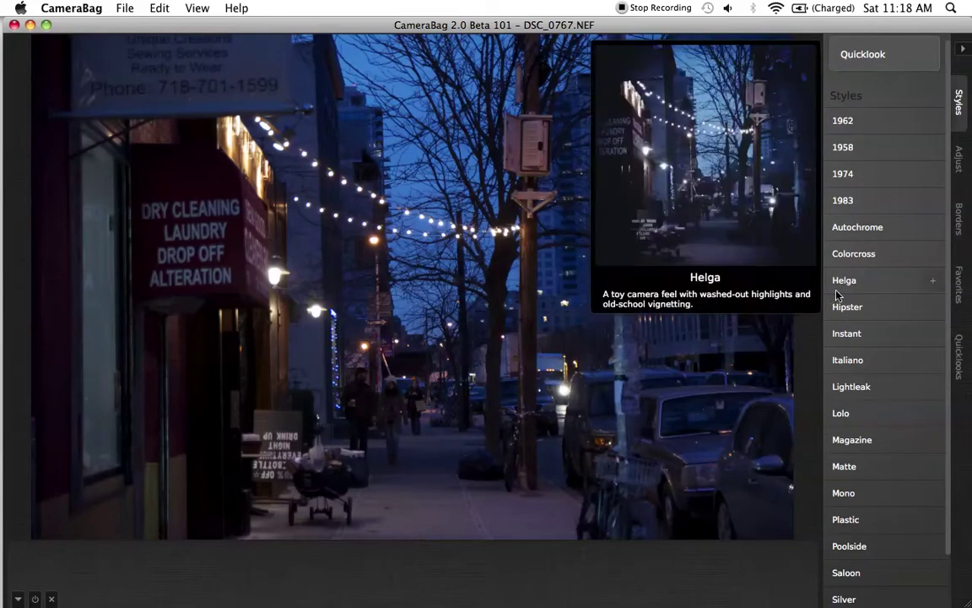
{"action": "scroll", "coordinate": [841, 299], "scroll_direction": "down", "scroll_amount": 4}
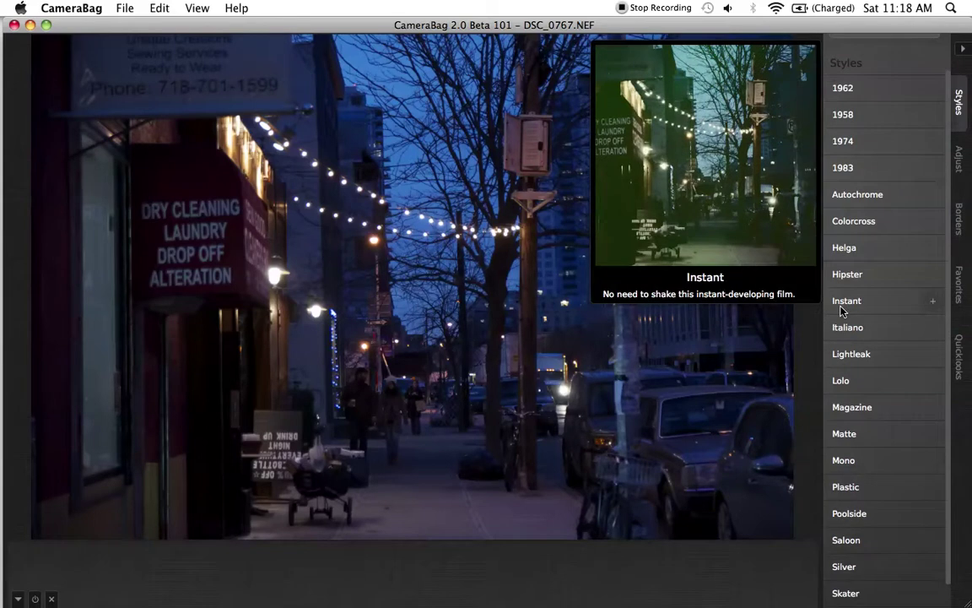
{"action": "scroll", "coordinate": [841, 308], "scroll_direction": "down", "scroll_amount": 2}
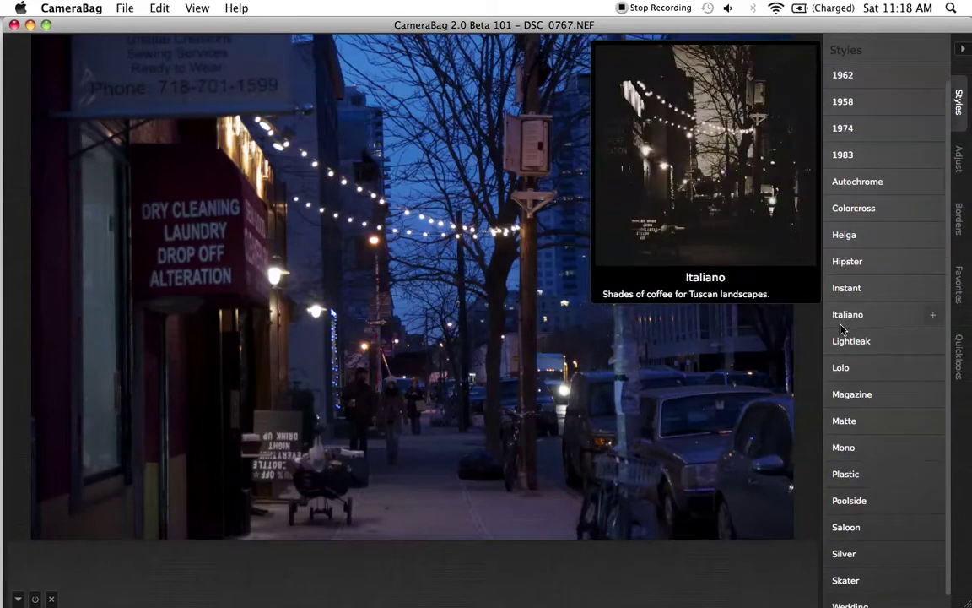
{"action": "scroll", "coordinate": [841, 349], "scroll_direction": "down", "scroll_amount": 2}
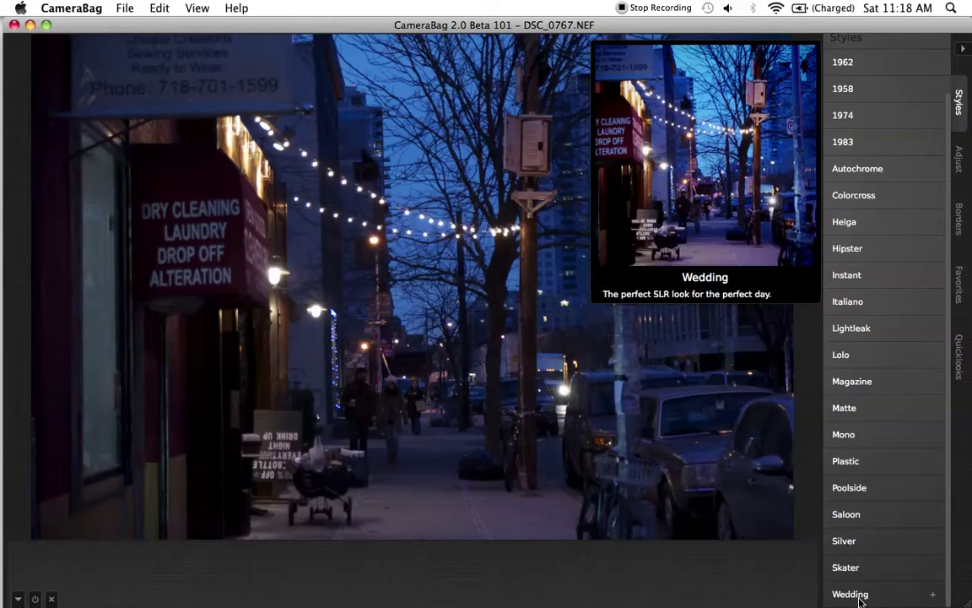
{"action": "scroll", "coordinate": [859, 600], "scroll_direction": "up", "scroll_amount": 3}
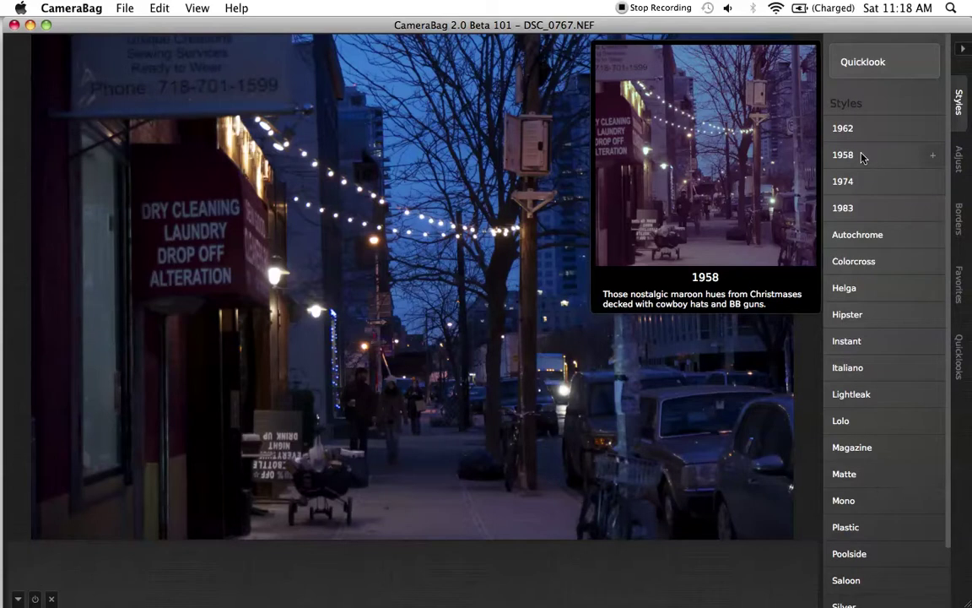
Step: Apply the 1958 style, try a lower Amount and a higher Remix, and bring them back to about 100 and 0
{"action": "left_click", "coordinate": [862, 157]}
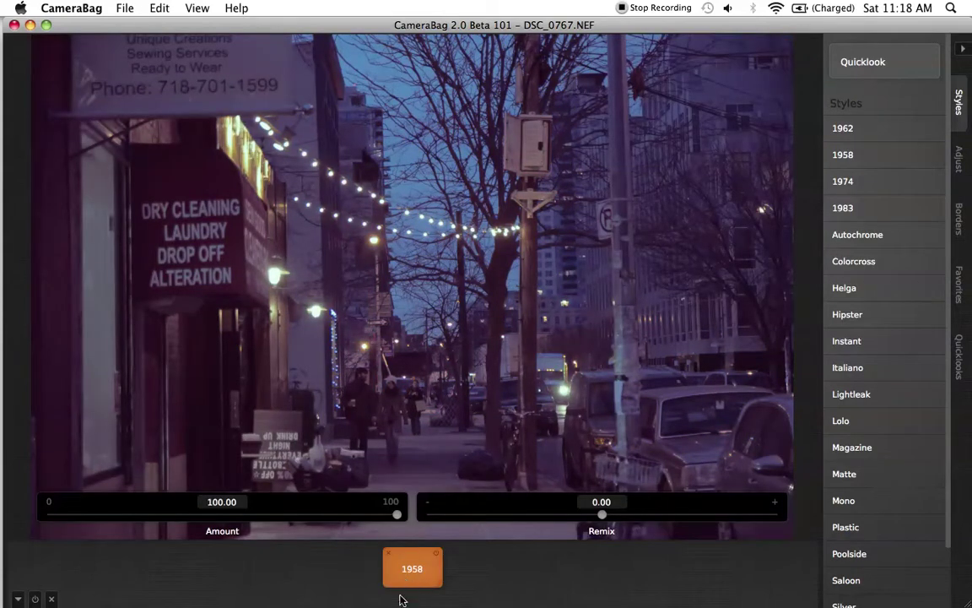
{"action": "left_click_drag", "start_coordinate": [396, 516], "coordinate": [212, 514]}
{"action": "left_click", "coordinate": [103, 511]}
{"action": "left_click_drag", "start_coordinate": [105, 509], "coordinate": [410, 511]}
{"action": "left_click_drag", "start_coordinate": [602, 514], "coordinate": [670, 515]}
{"action": "mouse_move", "coordinate": [591, 525]}
{"action": "left_mouse_down"}
{"action": "mouse_move", "coordinate": [481, 525]}
{"action": "mouse_move", "coordinate": [606, 517]}
{"action": "left_mouse_up"}
Step: Try a Saturation adjustment with an Amount of about 60, switch it off for comparison, and remove it from the photo
{"action": "left_click", "coordinate": [960, 159]}
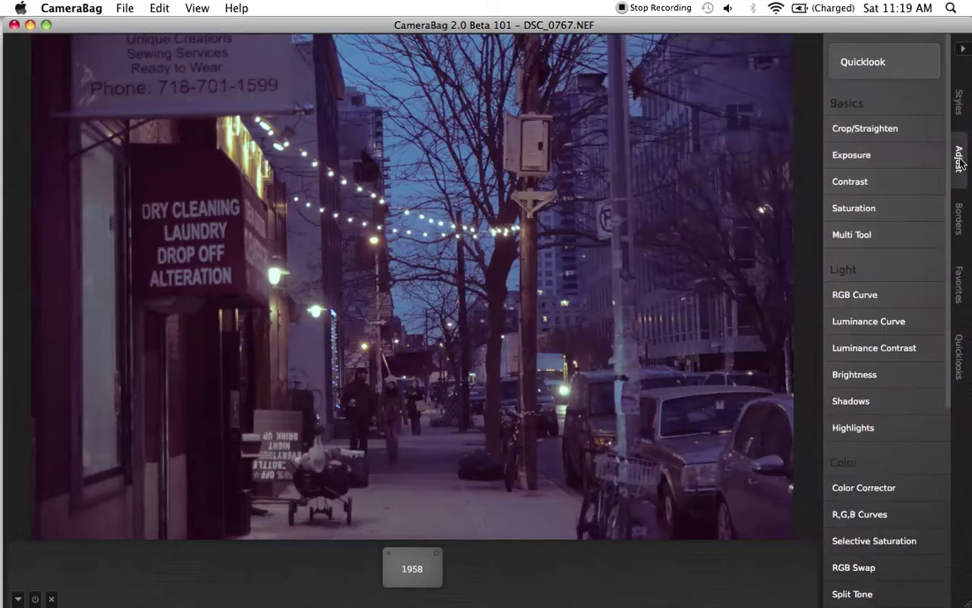
{"action": "mouse_move", "coordinate": [897, 136]}
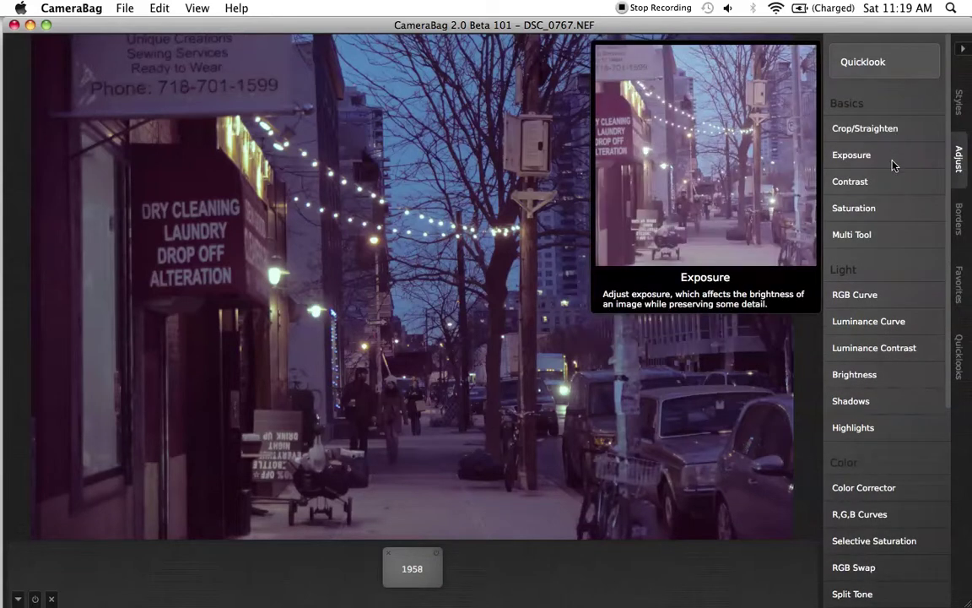
{"action": "left_click", "coordinate": [871, 211]}
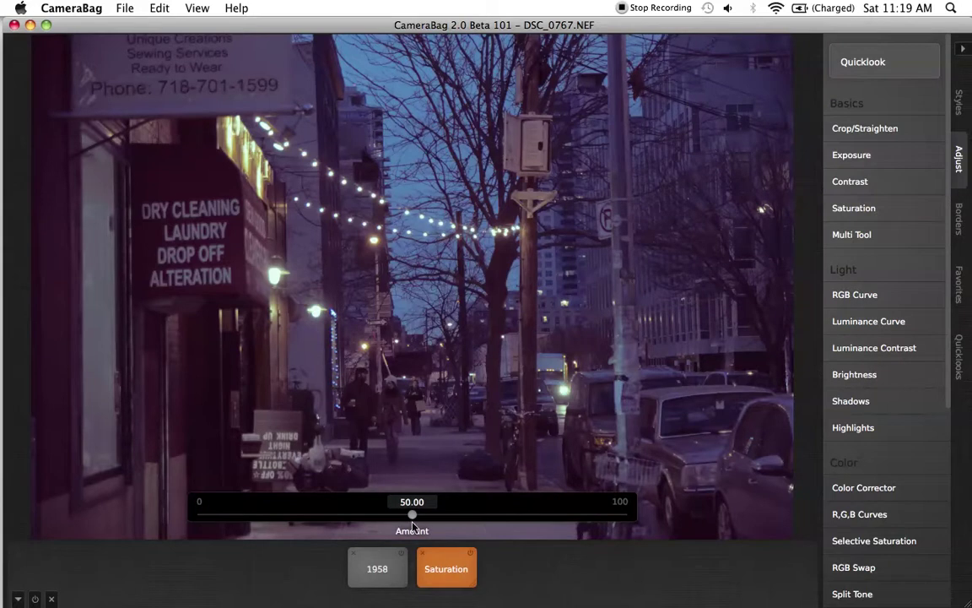
{"action": "left_click_drag", "start_coordinate": [425, 516], "coordinate": [458, 522]}
{"action": "left_click", "coordinate": [471, 554]}
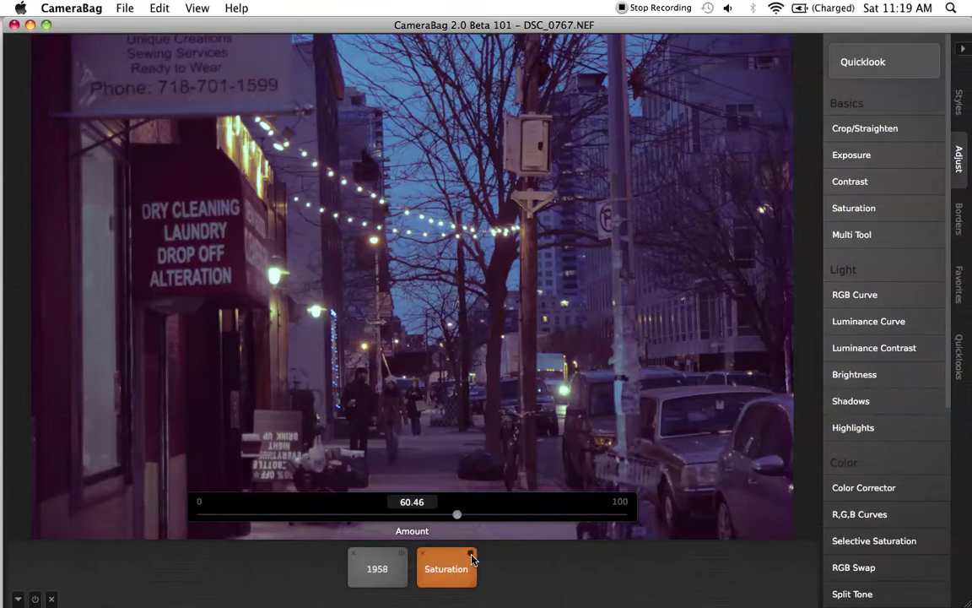
{"action": "left_click", "coordinate": [422, 554]}
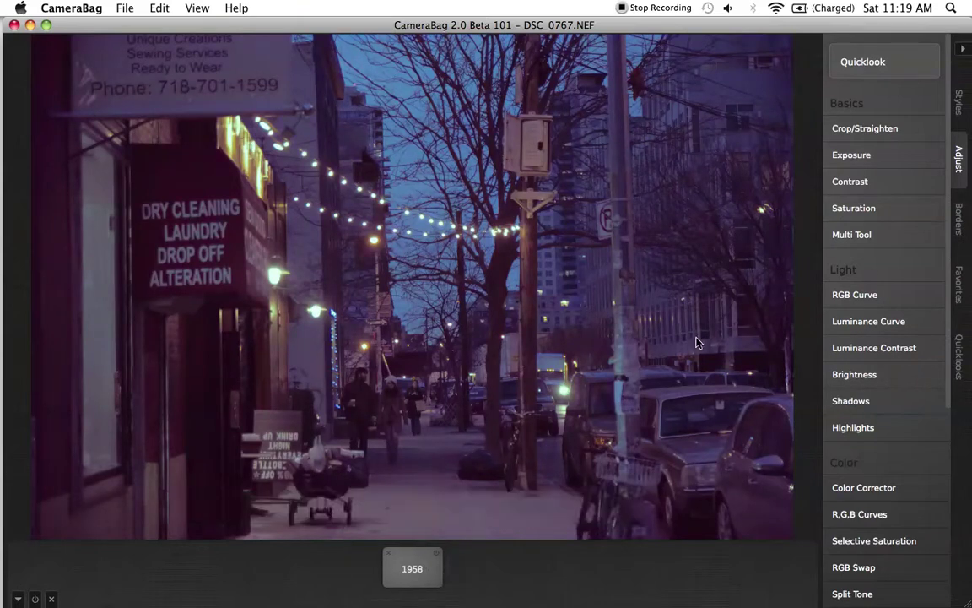
Step: Add Selective Saturation for dark blue RGB 51, 56, 133, with Tolerance about 12 and Saturation about 63
{"action": "scroll", "coordinate": [900, 301], "scroll_direction": "down", "scroll_amount": 2}
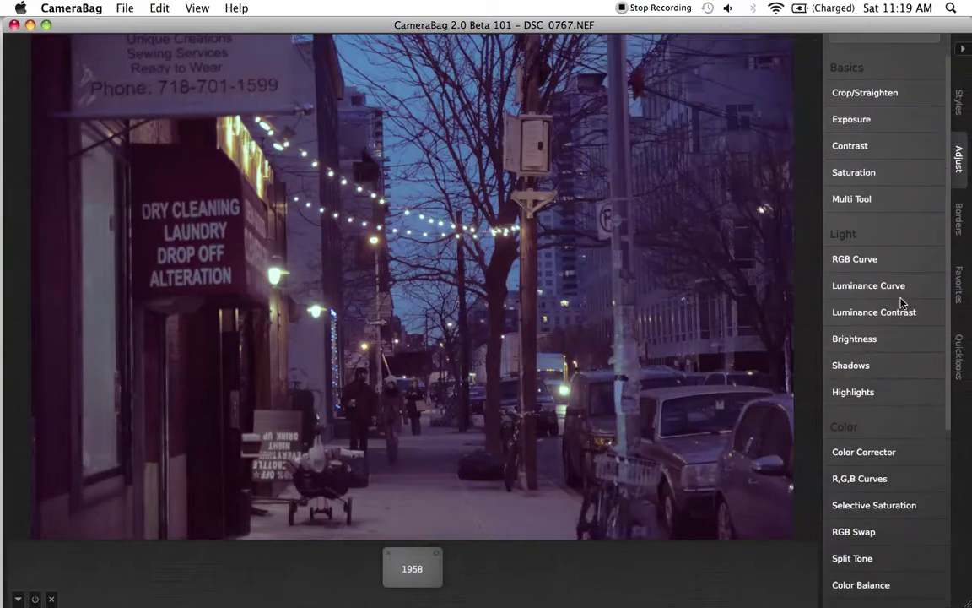
{"action": "scroll", "coordinate": [901, 301], "scroll_direction": "down", "scroll_amount": 8}
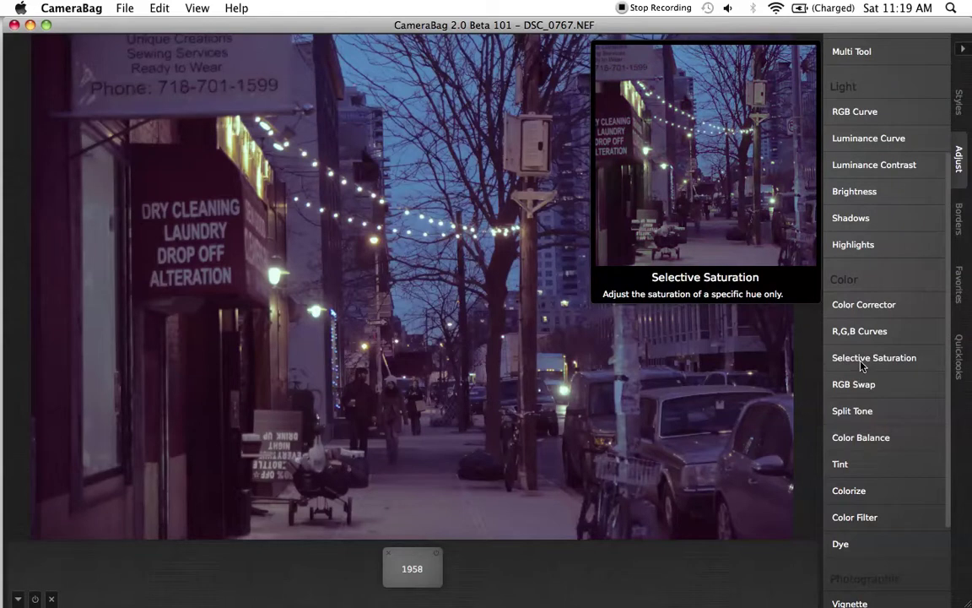
{"action": "left_click", "coordinate": [860, 362]}
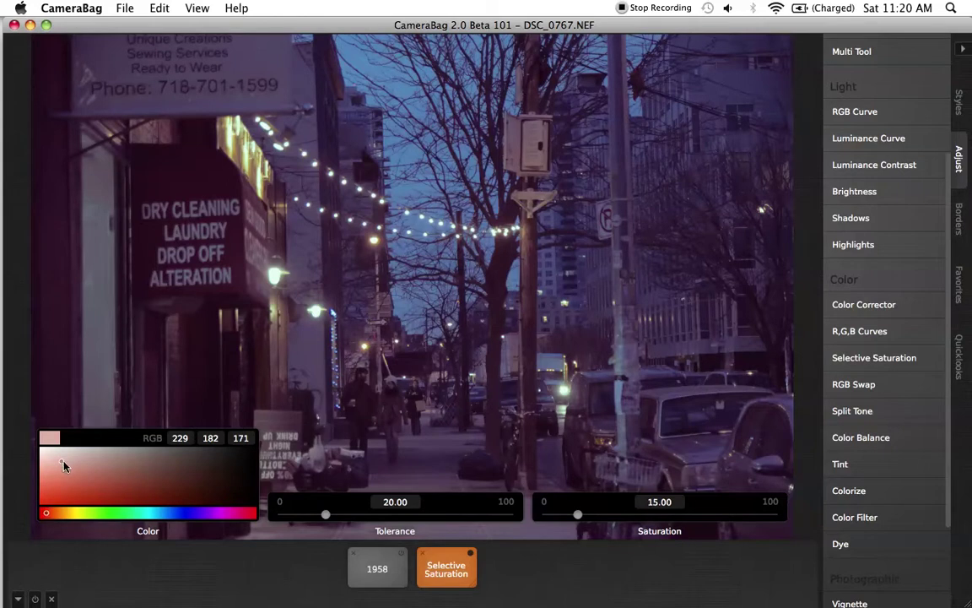
{"action": "mouse_move", "coordinate": [61, 463]}
{"action": "left_mouse_down"}
{"action": "mouse_move", "coordinate": [45, 488]}
{"action": "mouse_move", "coordinate": [142, 482]}
{"action": "left_mouse_up"}
{"action": "left_click_drag", "start_coordinate": [43, 515], "coordinate": [182, 514]}
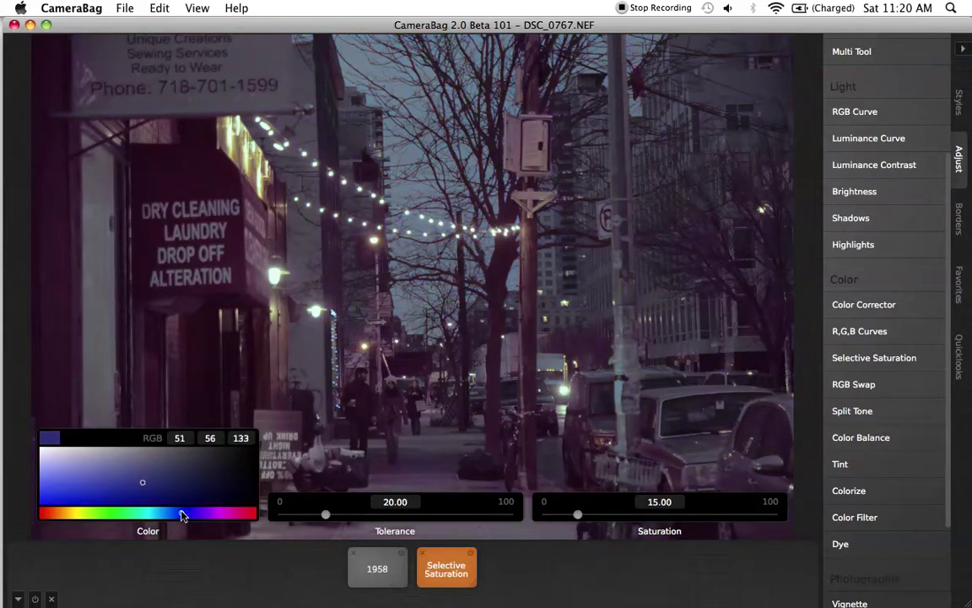
{"action": "mouse_move", "coordinate": [326, 514]}
{"action": "left_mouse_down"}
{"action": "mouse_move", "coordinate": [431, 517]}
{"action": "mouse_move", "coordinate": [307, 514]}
{"action": "left_mouse_up"}
{"action": "left_click_drag", "start_coordinate": [577, 514], "coordinate": [692, 517]}
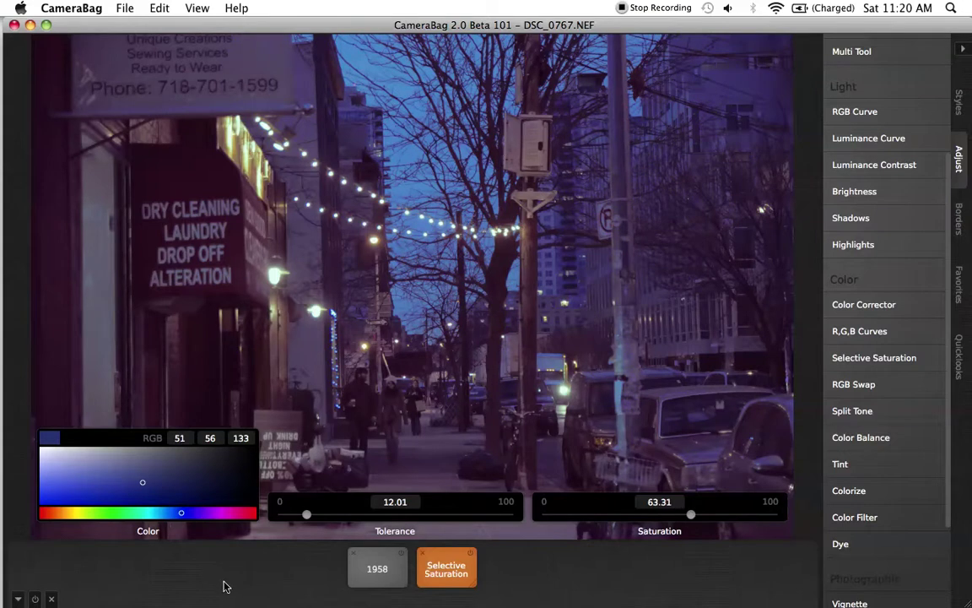
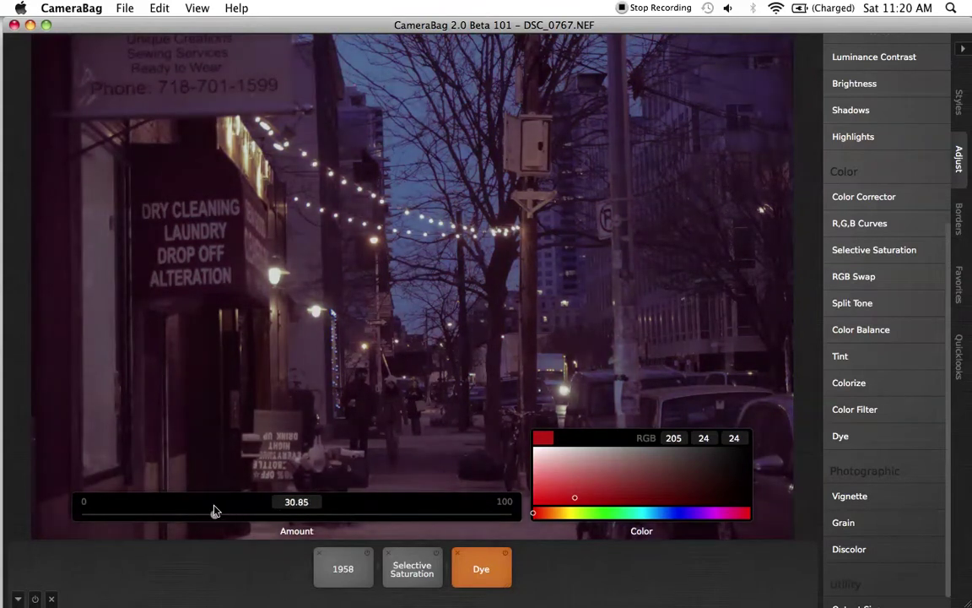
Step: Finish the Dye adjustment and add Grain with an Amount of about 25 and a Scale of about 22
{"action": "left_click", "coordinate": [588, 568]}
{"action": "mouse_move", "coordinate": [916, 408]}
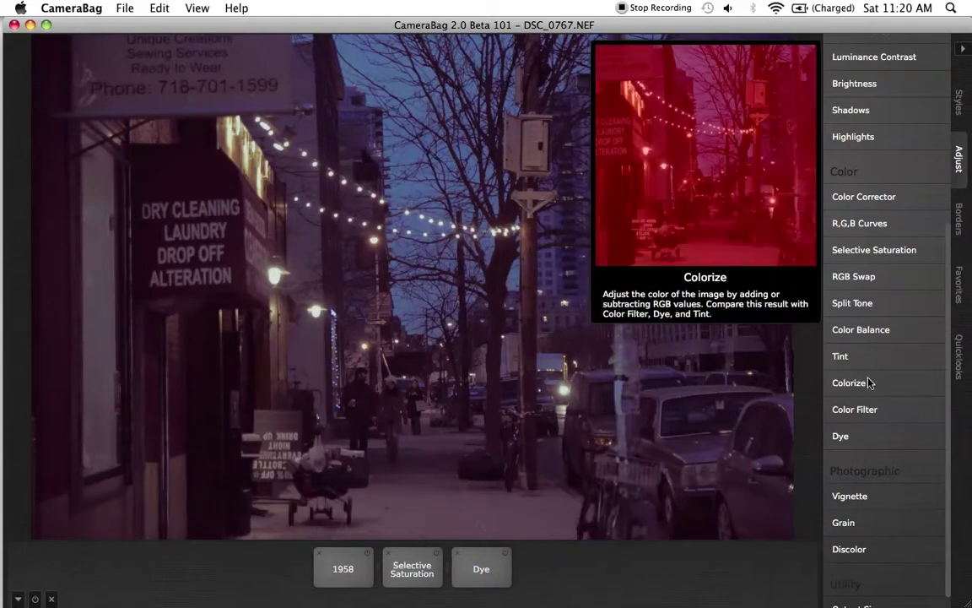
{"action": "scroll", "coordinate": [869, 409], "scroll_direction": "down", "scroll_amount": 1}
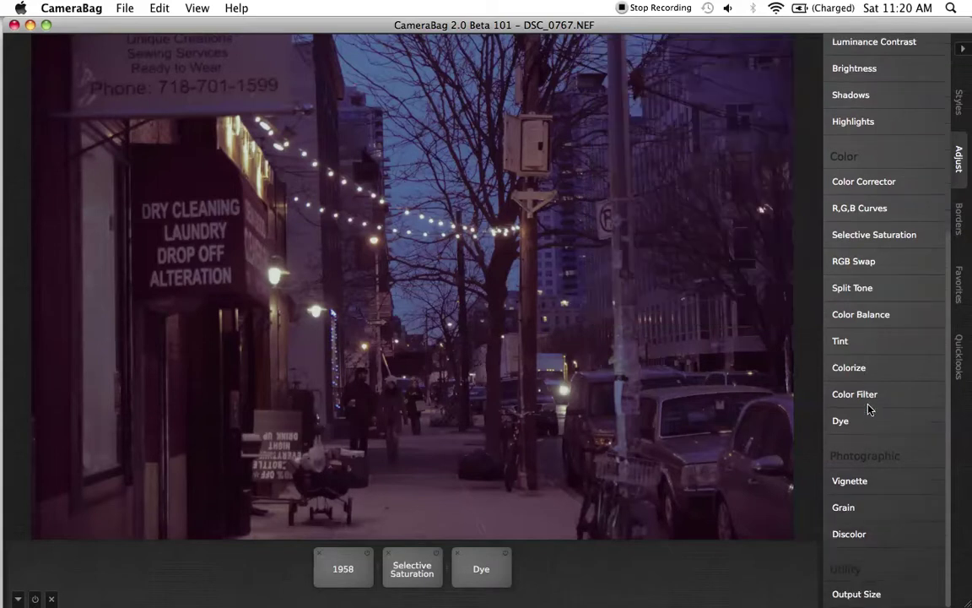
{"action": "left_click", "coordinate": [863, 511]}
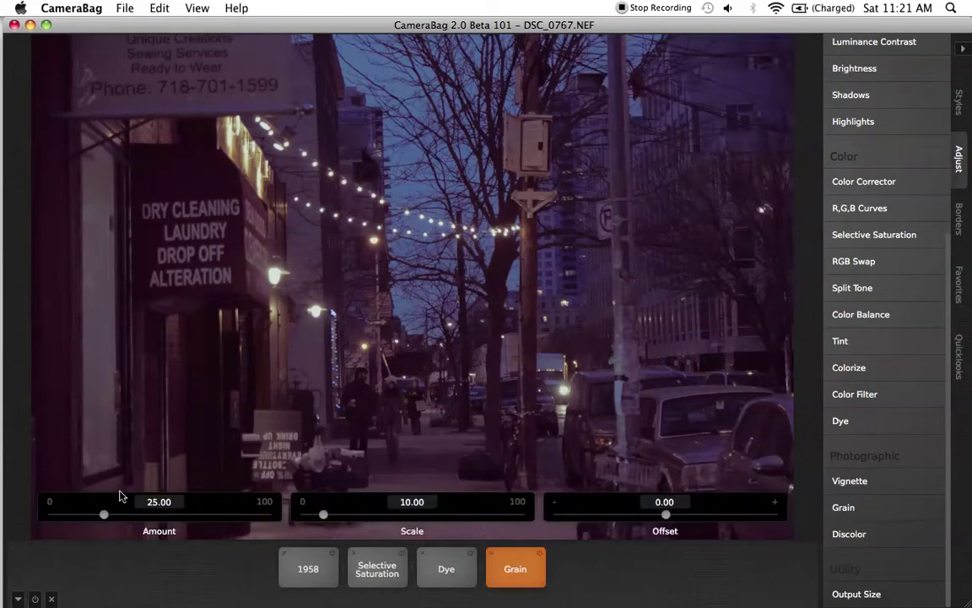
{"action": "mouse_move", "coordinate": [105, 515]}
{"action": "left_mouse_down"}
{"action": "mouse_move", "coordinate": [132, 517]}
{"action": "mouse_move", "coordinate": [104, 516]}
{"action": "left_mouse_up"}
{"action": "left_click_drag", "start_coordinate": [329, 524], "coordinate": [352, 520]}
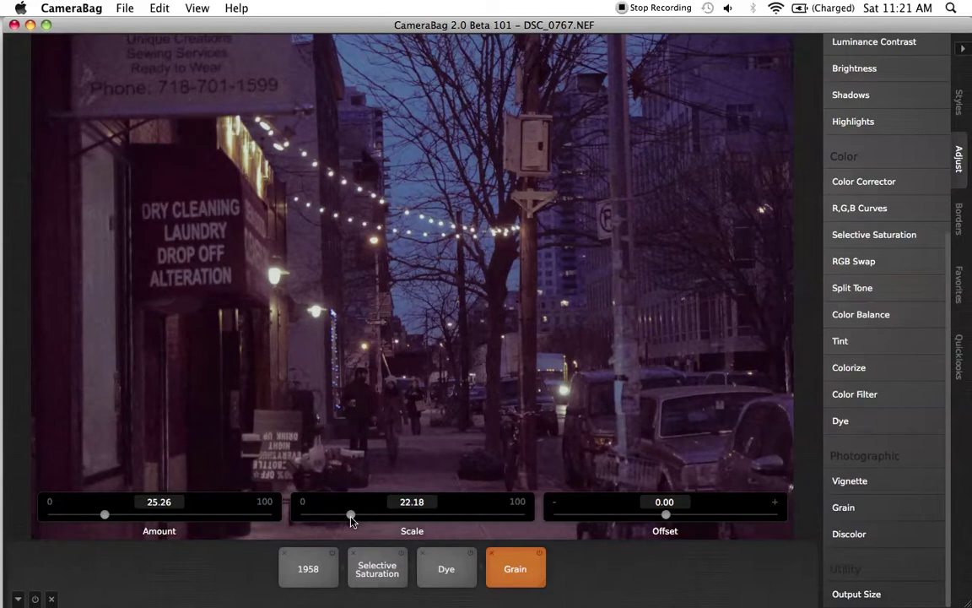
{"action": "left_click_drag", "start_coordinate": [352, 520], "coordinate": [352, 521]}
{"action": "left_click", "coordinate": [641, 572]}
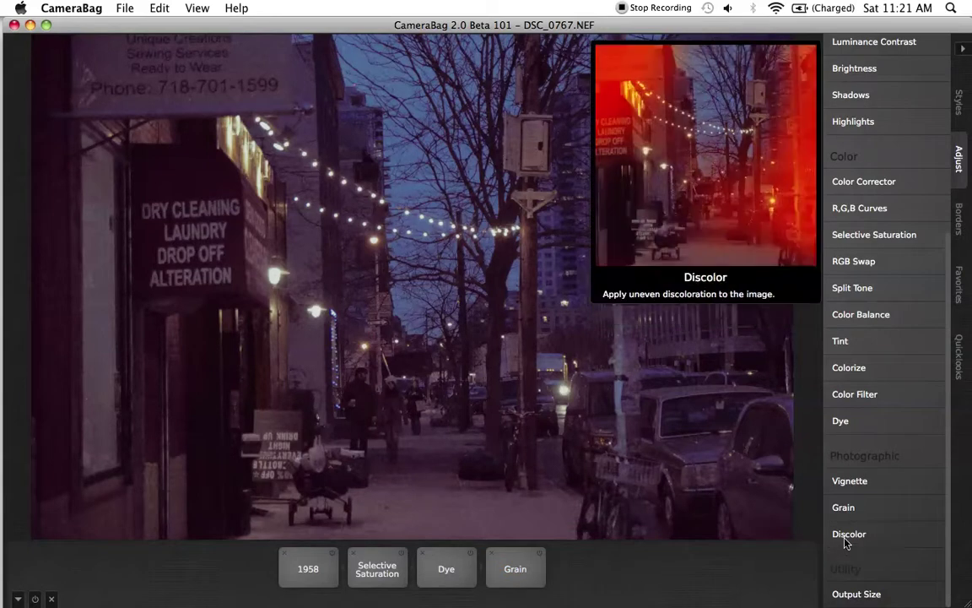
Step: Add a Discolor effect in orange, with Amount 0.23 and Offset about -2.3
{"action": "left_click", "coordinate": [845, 538]}
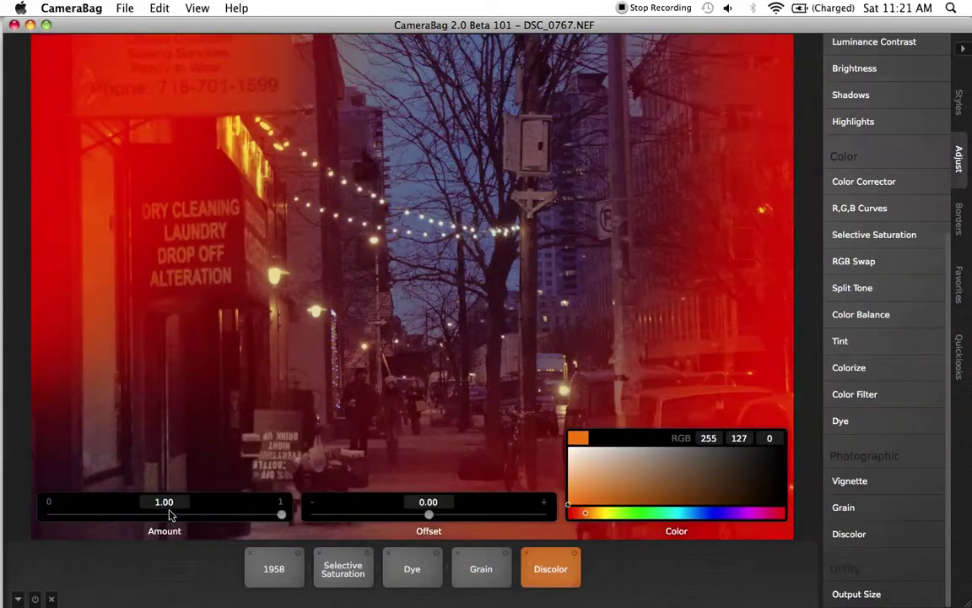
{"action": "mouse_move", "coordinate": [413, 519]}
{"action": "left_mouse_down"}
{"action": "mouse_move", "coordinate": [374, 519]}
{"action": "mouse_move", "coordinate": [456, 516]}
{"action": "mouse_move", "coordinate": [430, 517]}
{"action": "left_mouse_up"}
{"action": "left_click_drag", "start_coordinate": [265, 521], "coordinate": [111, 520]}
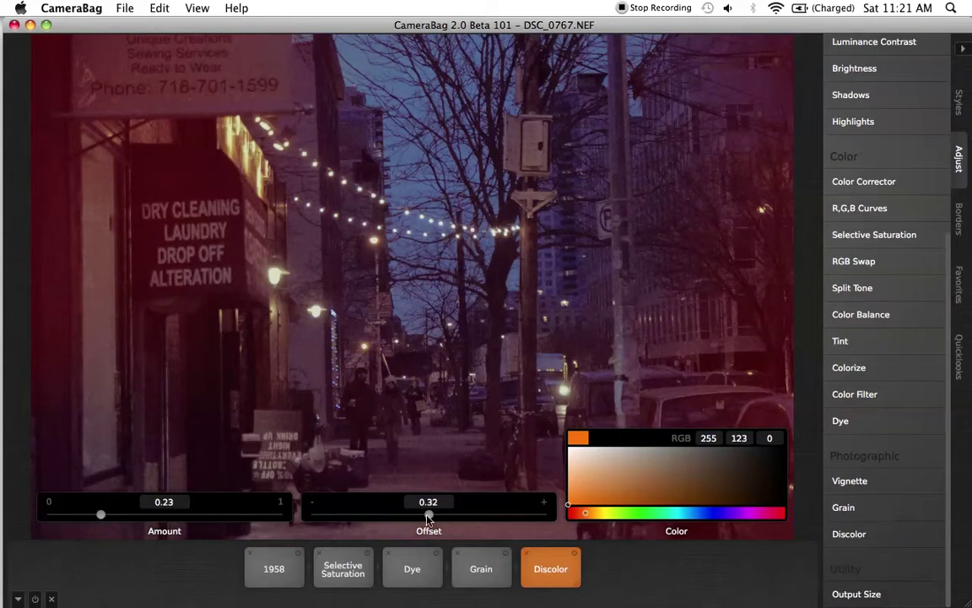
{"action": "left_click_drag", "start_coordinate": [426, 521], "coordinate": [427, 519]}
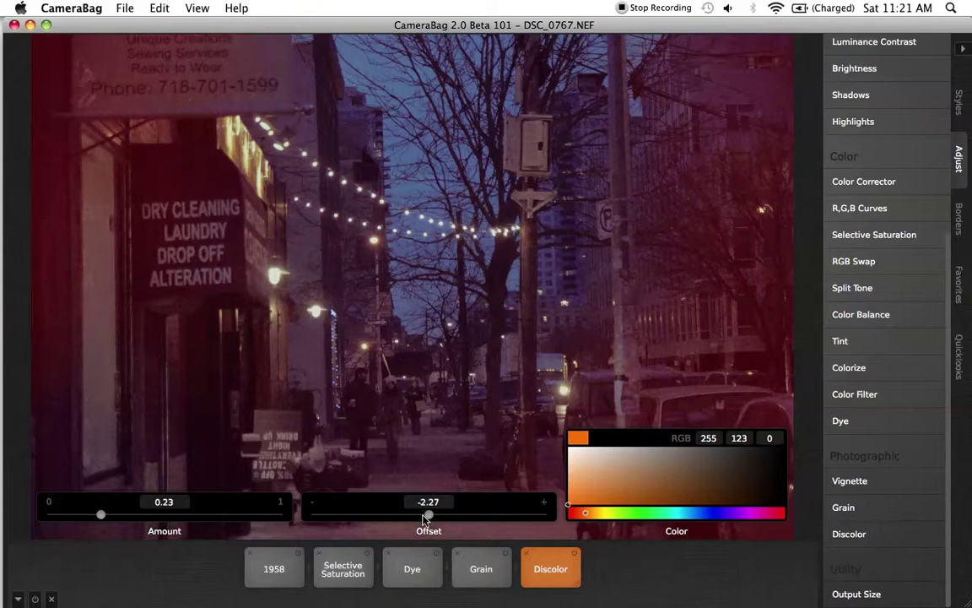
{"action": "left_click", "coordinate": [627, 593]}
Step: Add an Output Size adjustment, try a Width of 2000, and clear the width again
{"action": "mouse_move", "coordinate": [927, 341]}
{"action": "mouse_move", "coordinate": [854, 596]}
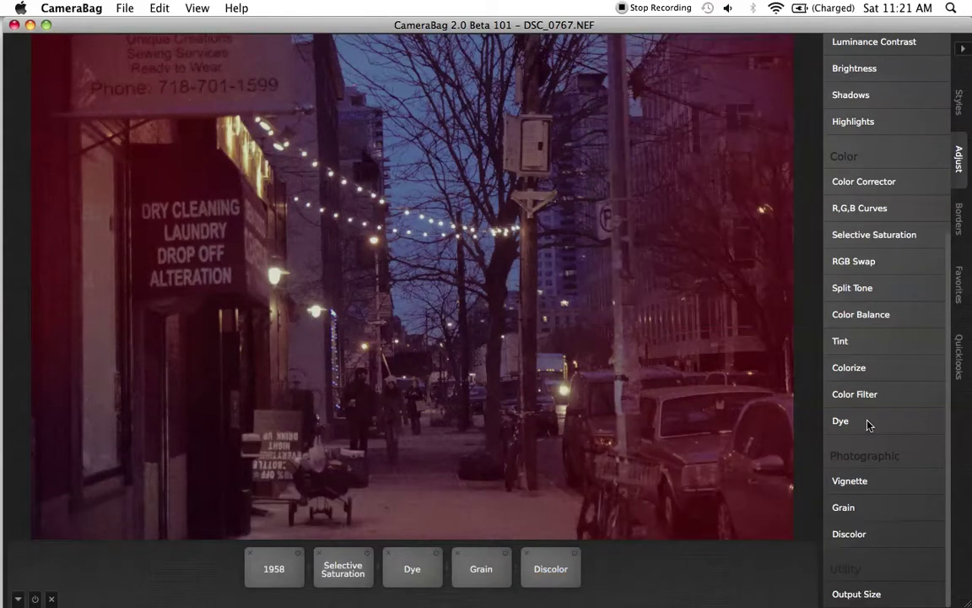
{"action": "left_click", "coordinate": [874, 597]}
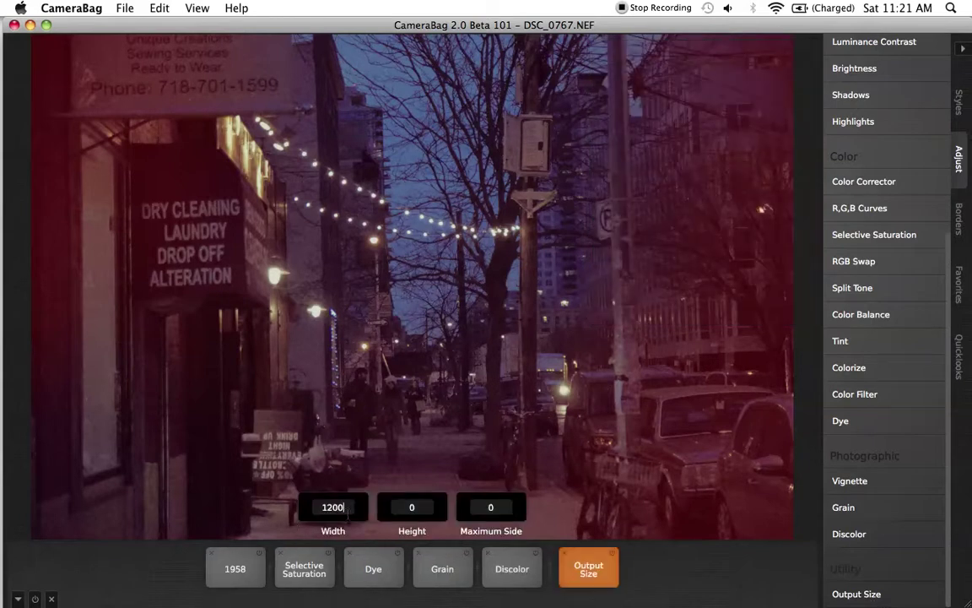
{"action": "left_click", "coordinate": [348, 511]}
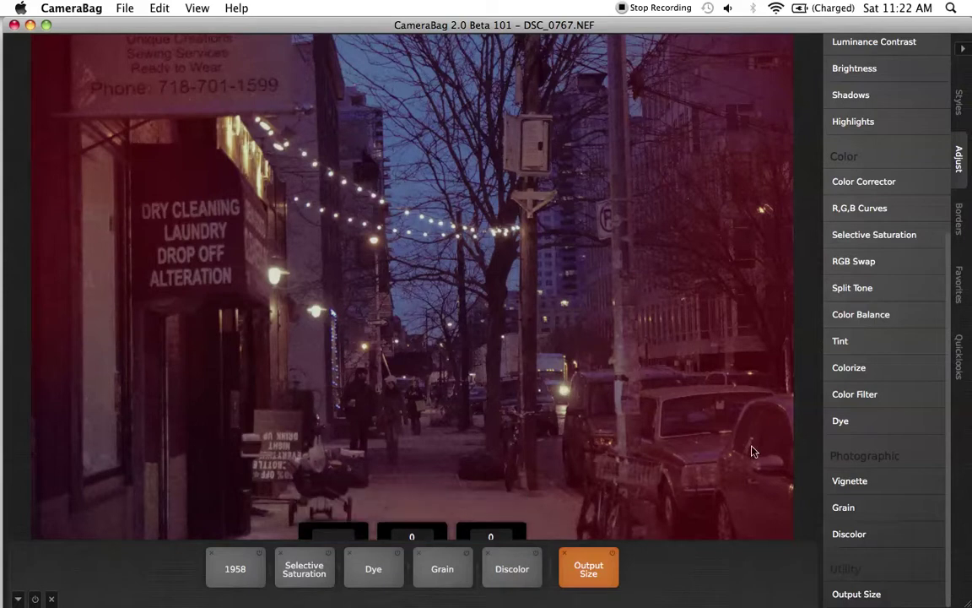
{"action": "mouse_move", "coordinate": [339, 504]}
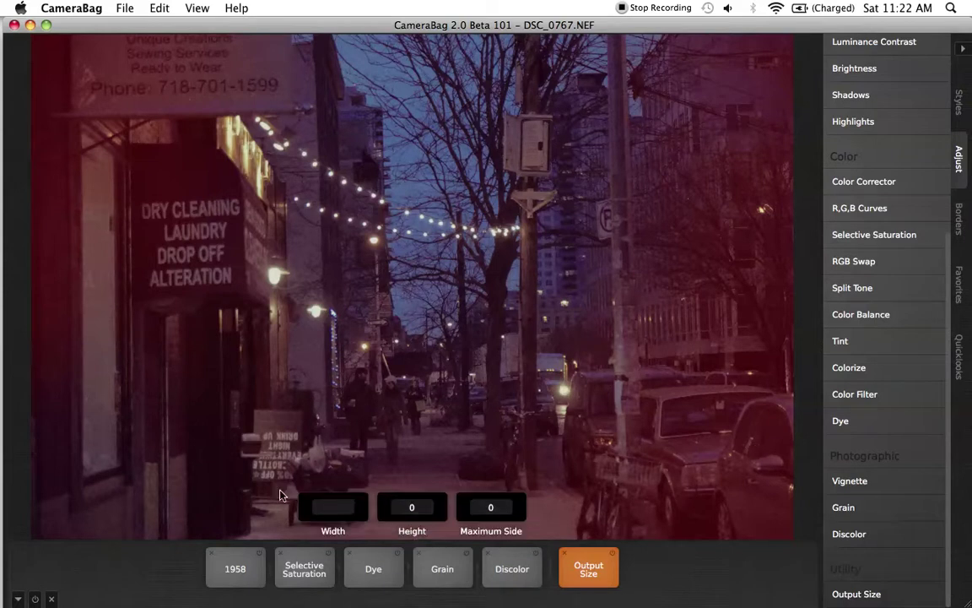
{"action": "type", "text": "2000"}
{"action": "key", "text": "BackSpace"}
{"action": "key", "text": "BackSpace"}
{"action": "key", "text": "BackSpace"}
{"action": "key", "text": "BackSpace"}
Step: Set the output's Maximum Side to 2000
{"action": "left_click", "coordinate": [501, 507]}
{"action": "key", "text": "BackSpace"}
{"action": "type", "text": "2000"}
{"action": "key", "text": "Return"}
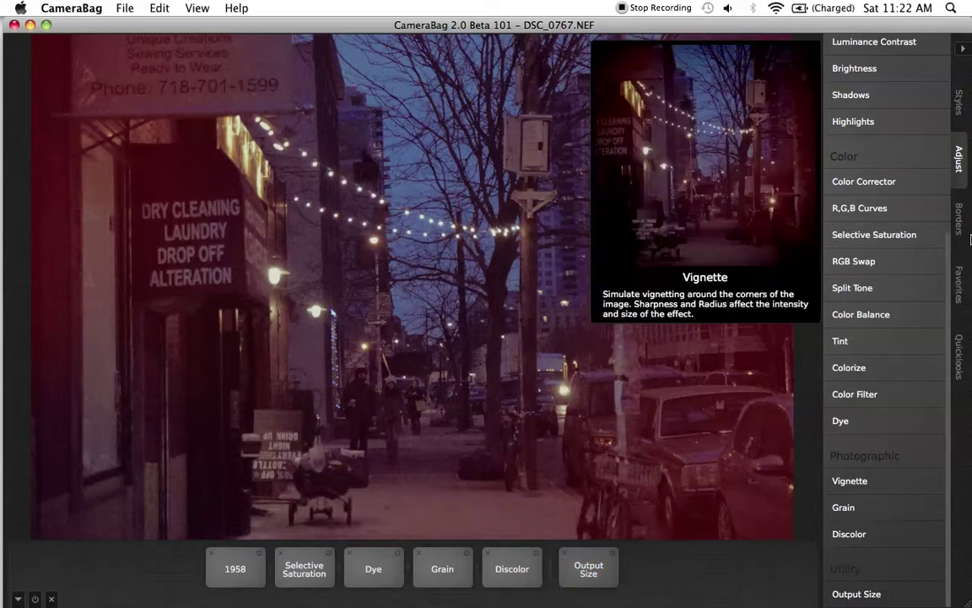
Step: Preview the dynamic and image borders on the photo and apply the Notched border
{"action": "left_click", "coordinate": [966, 229]}
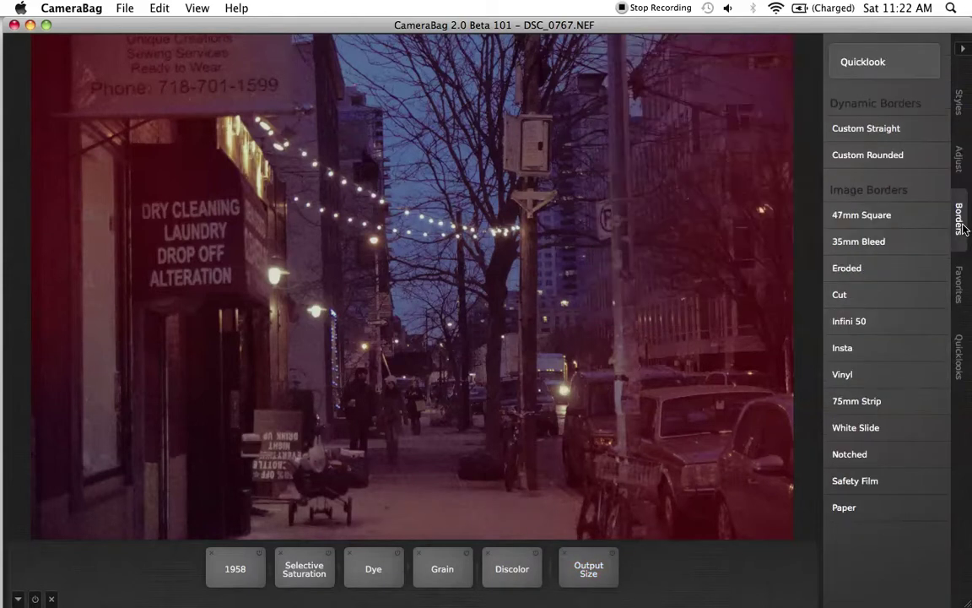
{"action": "mouse_move", "coordinate": [867, 127]}
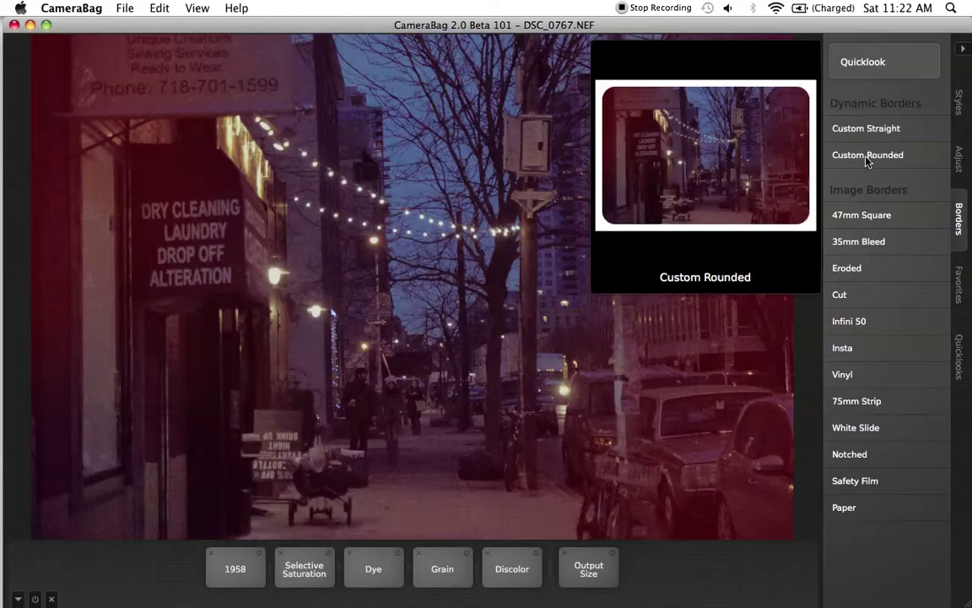
{"action": "mouse_move", "coordinate": [859, 220]}
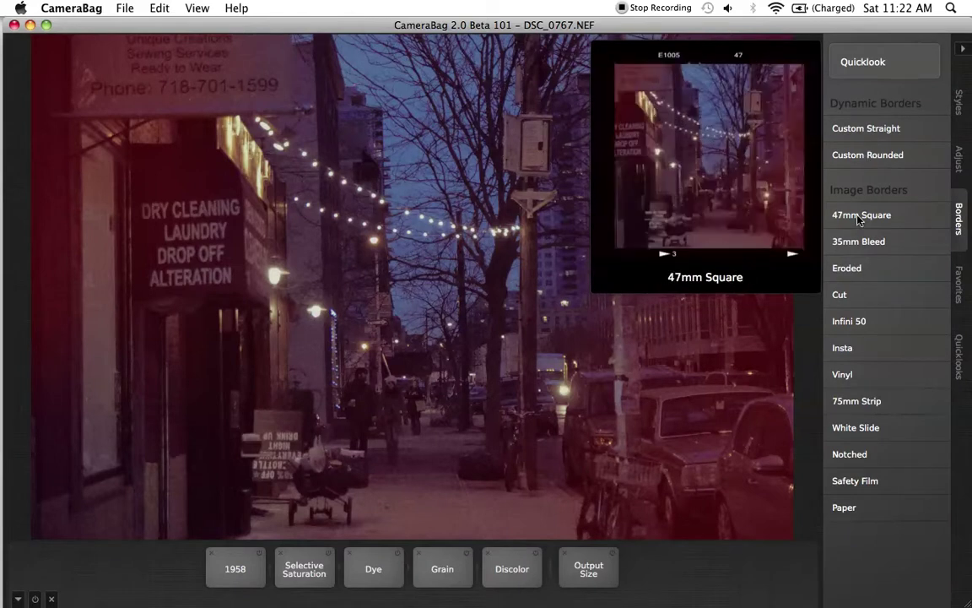
{"action": "mouse_move", "coordinate": [855, 245]}
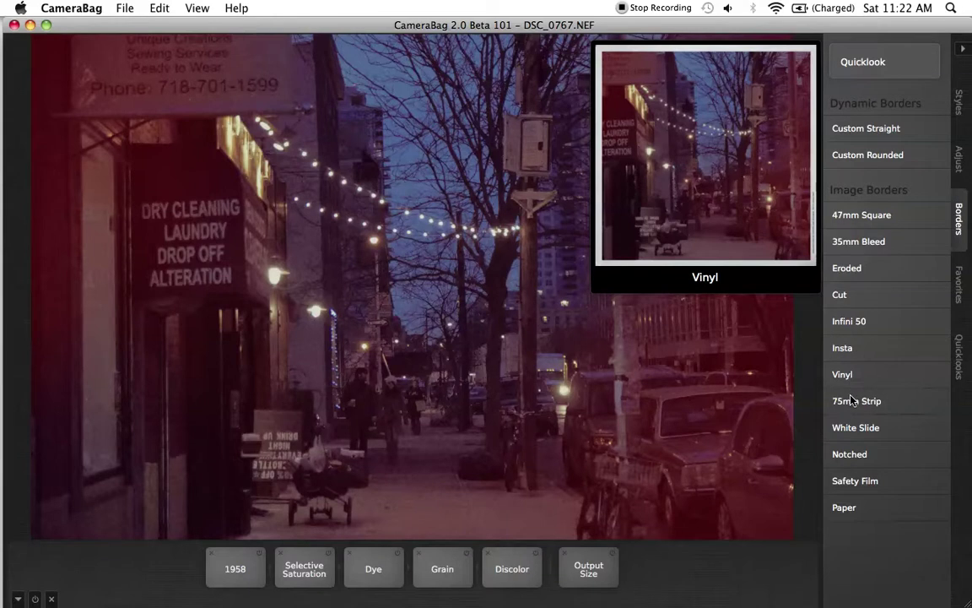
{"action": "left_click", "coordinate": [852, 458]}
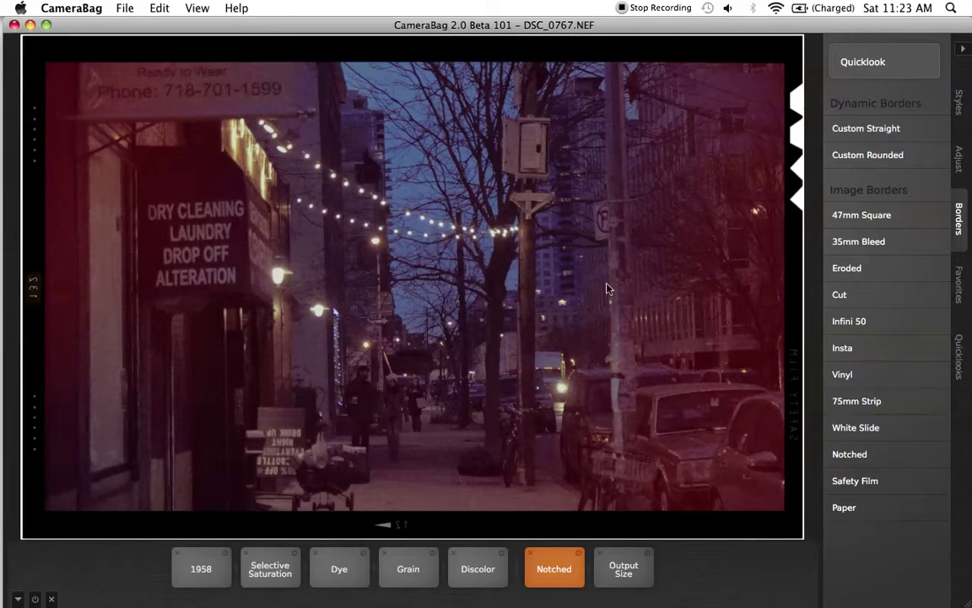
Step: Save the edited photo as a JPEG image named "Night in Brooklyn" in the CameraBag 2.0 Beta Review folder
{"action": "left_click", "coordinate": [130, 10]}
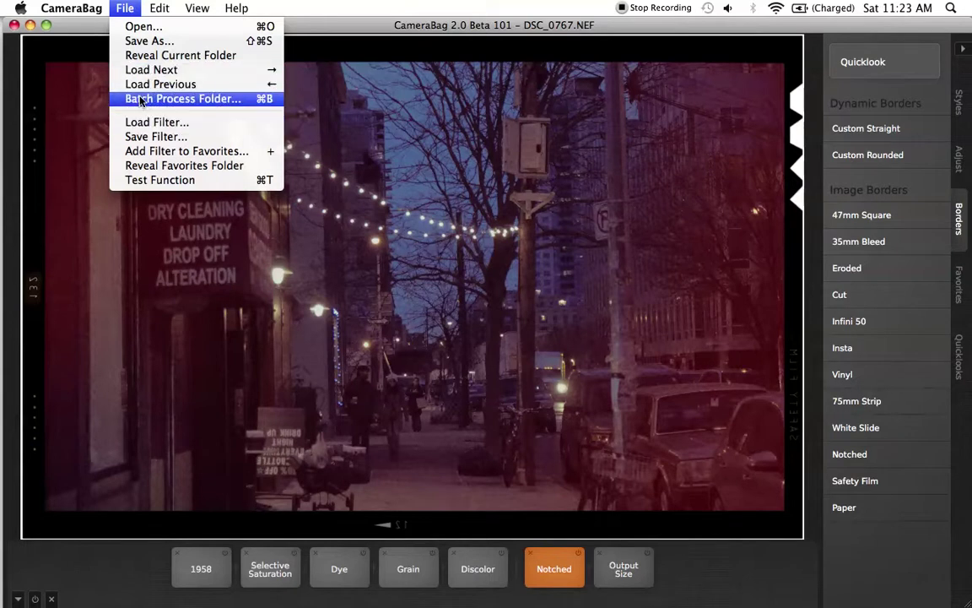
{"action": "left_click", "coordinate": [131, 40]}
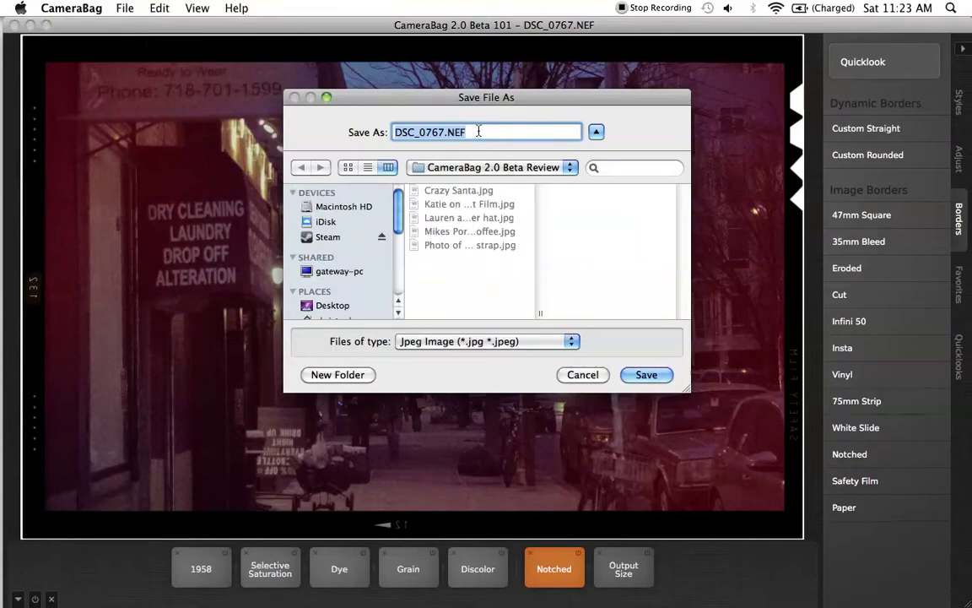
{"action": "key", "text": "BackSpace"}
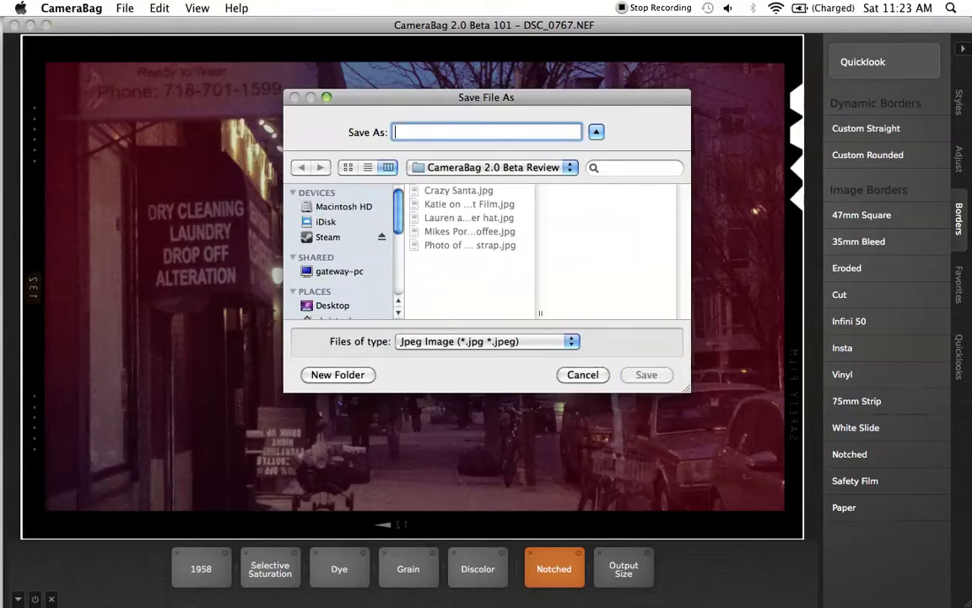
{"action": "type", "text": "Night wi"}
{"action": "key", "text": "BackSpace"}
{"action": "key", "text": "BackSpace"}
{"action": "type", "text": "in Brooklyn"}
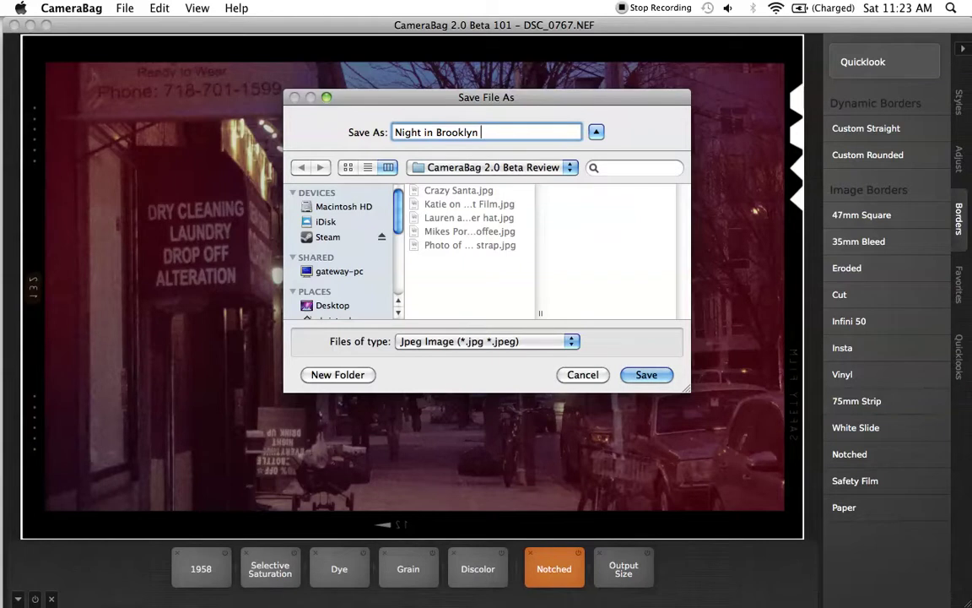
{"action": "left_click", "coordinate": [550, 341]}
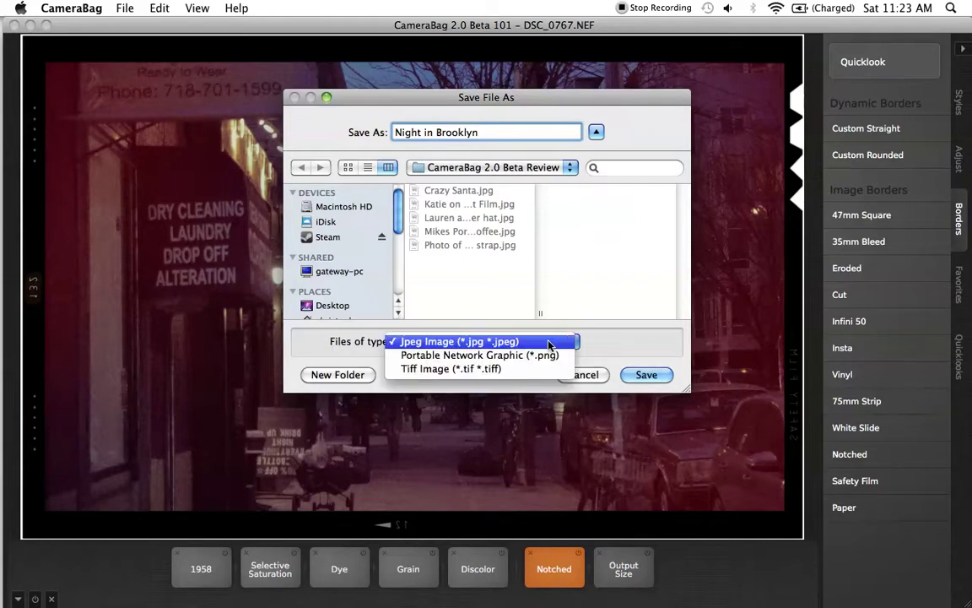
{"action": "left_click", "coordinate": [552, 342]}
{"action": "left_click", "coordinate": [524, 130]}
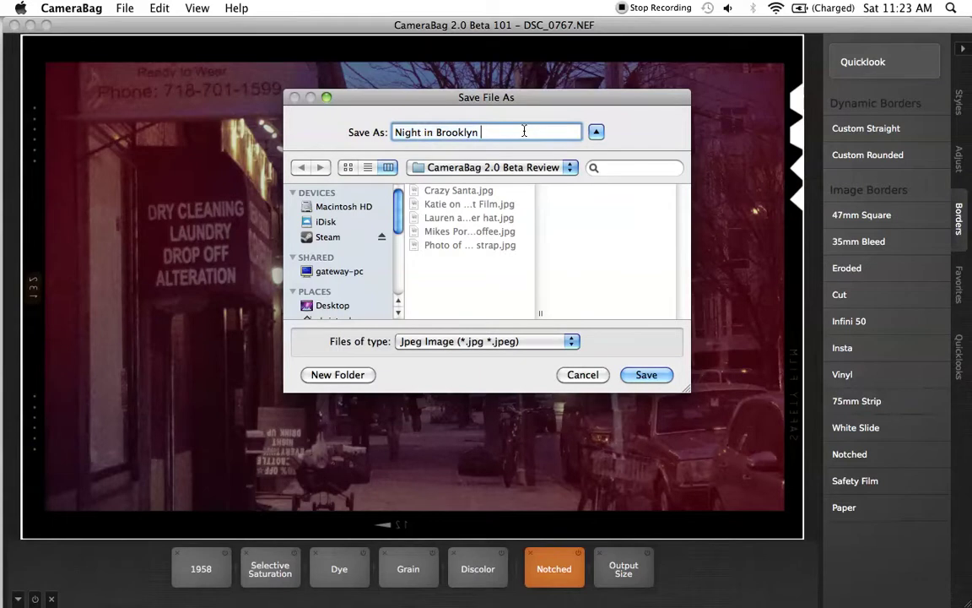
{"action": "left_click", "coordinate": [643, 375]}
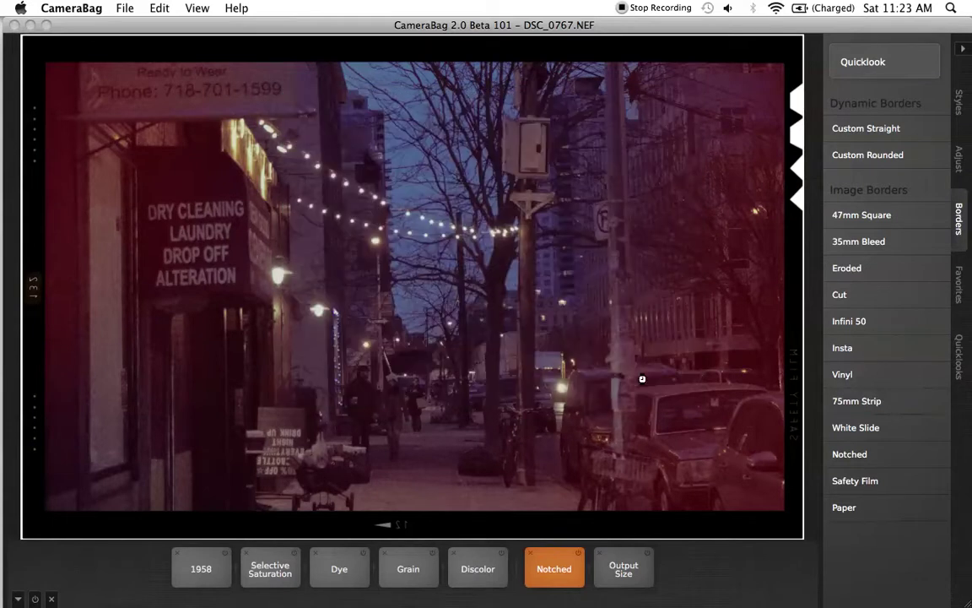